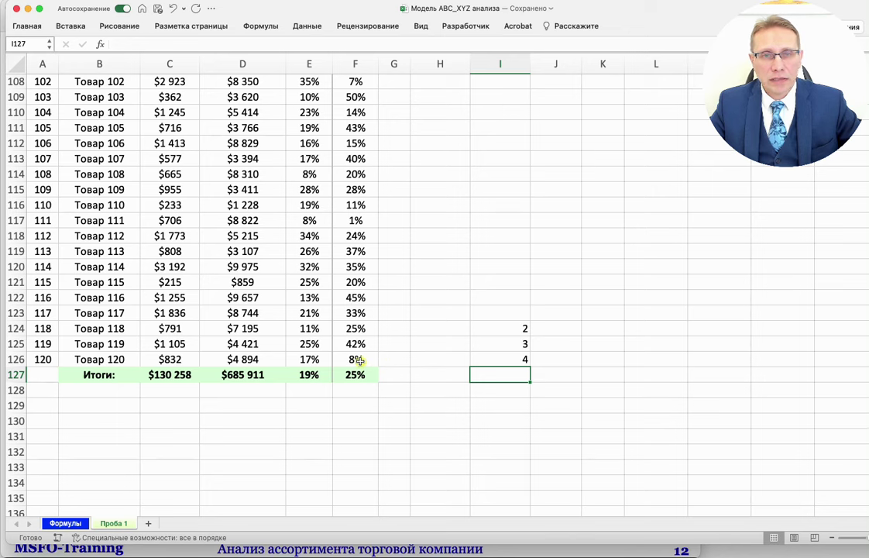
- Copy the product data range C7:F126 and paste it back over itself as values only
{"action": "left_click", "coordinate": [360, 361]}
{"action": "left_click_drag", "start_coordinate": [357, 361], "coordinate": [171, 130]}
{"action": "right_click", "coordinate": [170, 130]}
{"action": "left_click", "coordinate": [230, 166]}
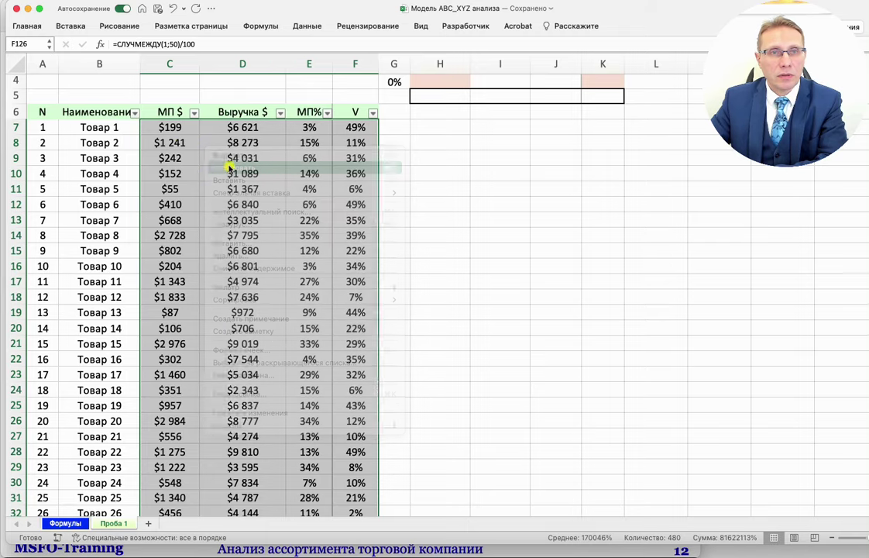
{"action": "scroll", "coordinate": [203, 164], "scroll_direction": "up", "scroll_amount": 10}
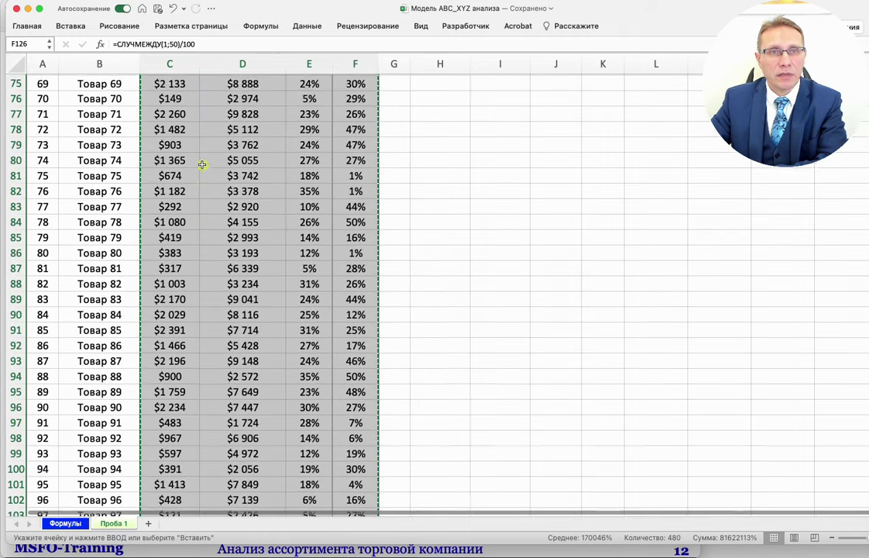
{"action": "scroll", "coordinate": [201, 164], "scroll_direction": "up", "scroll_amount": 15}
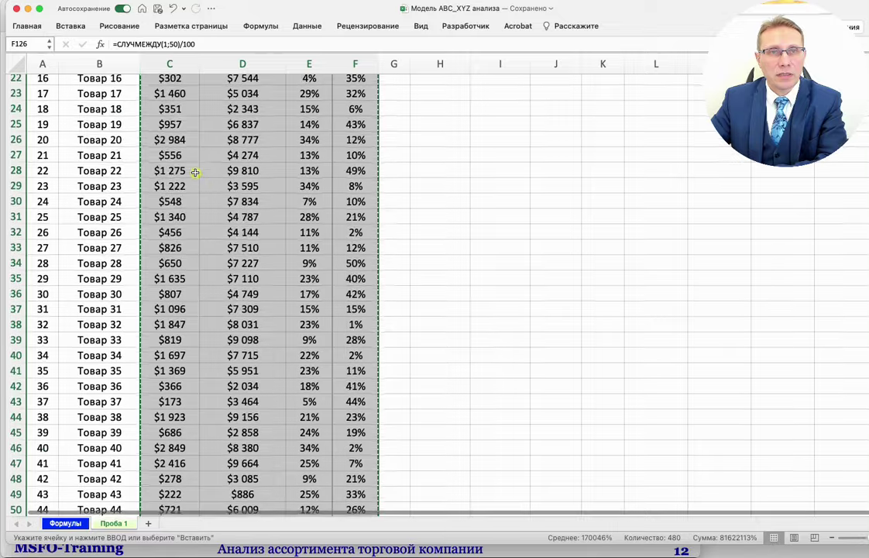
{"action": "scroll", "coordinate": [195, 172], "scroll_direction": "up", "scroll_amount": 8}
{"action": "right_click", "coordinate": [194, 172]}
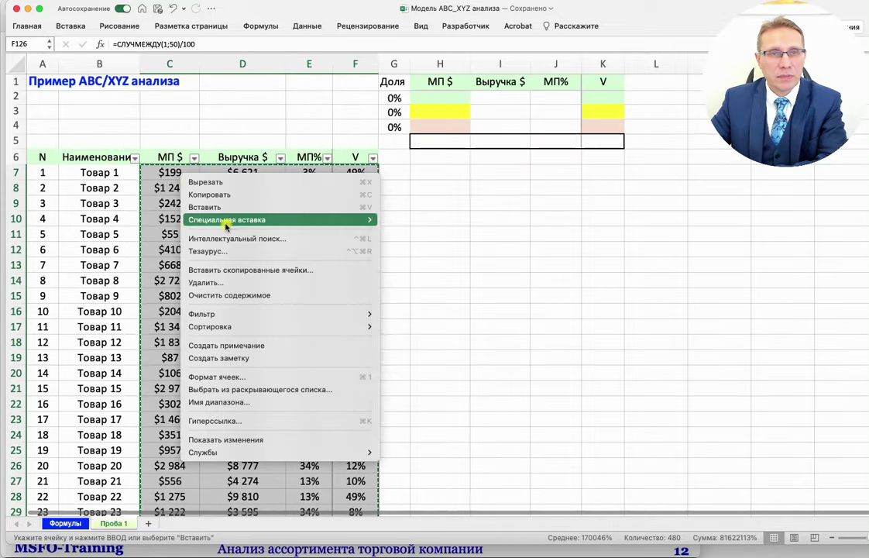
{"action": "mouse_move", "coordinate": [368, 220]}
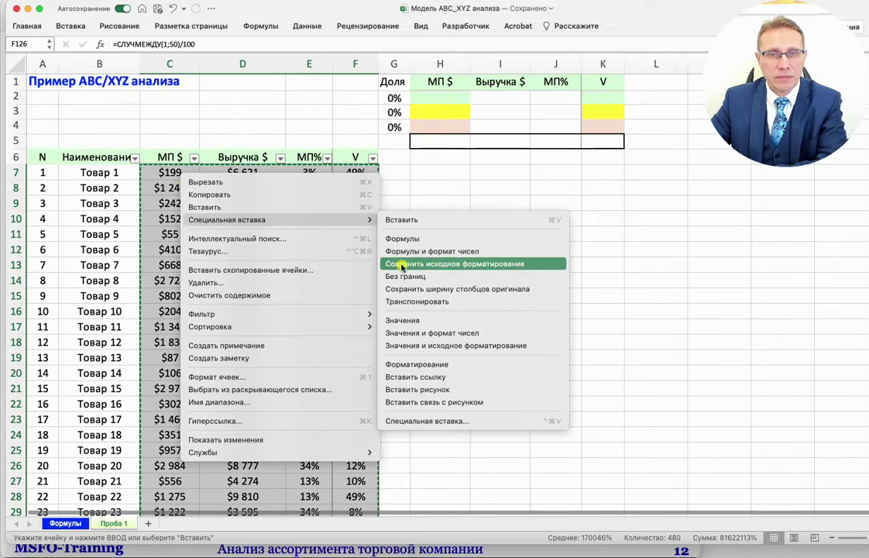
{"action": "left_click", "coordinate": [400, 320]}
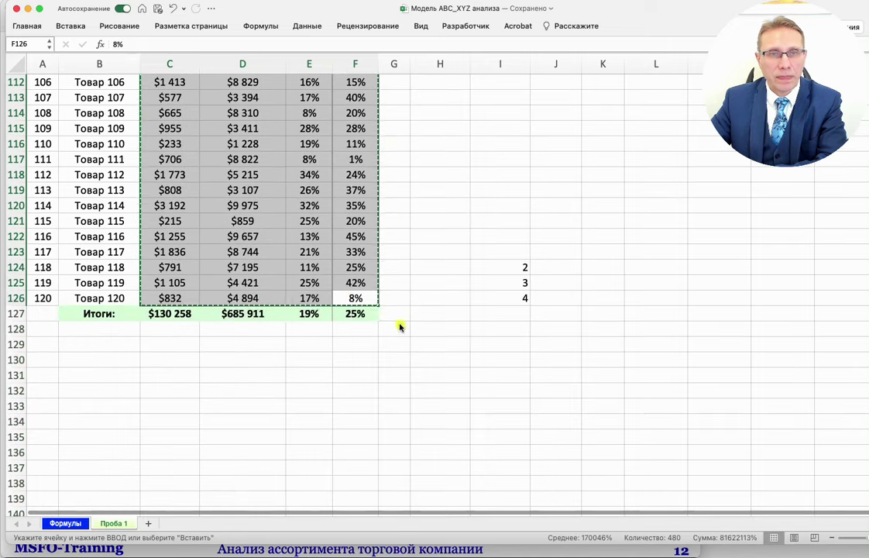
- Inspect cells such as D122, D114, D117 and C116 to check that they hold fixed values instead of formulas
{"action": "left_click", "coordinate": [444, 271]}
{"action": "left_click", "coordinate": [241, 156]}
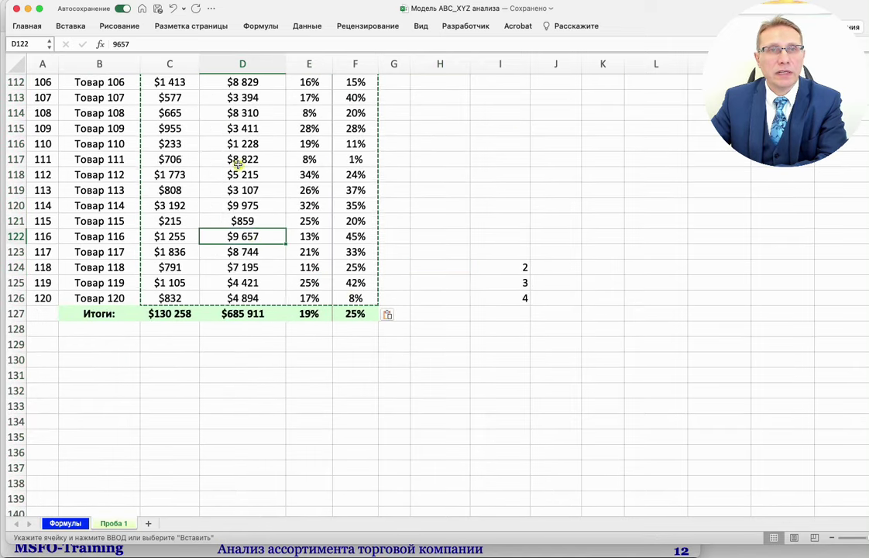
{"action": "left_click", "coordinate": [178, 142]}
{"action": "left_click", "coordinate": [259, 110]}
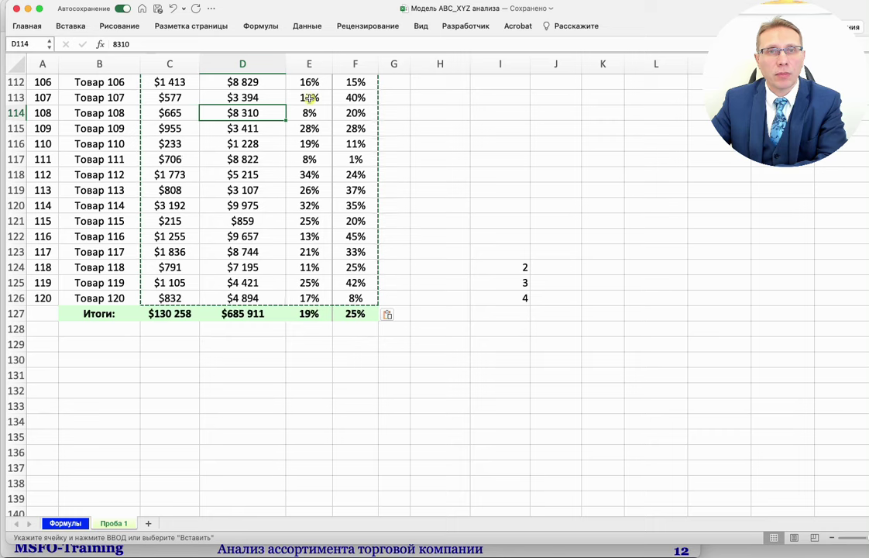
{"action": "left_click", "coordinate": [309, 99]}
{"action": "left_click", "coordinate": [240, 157]}
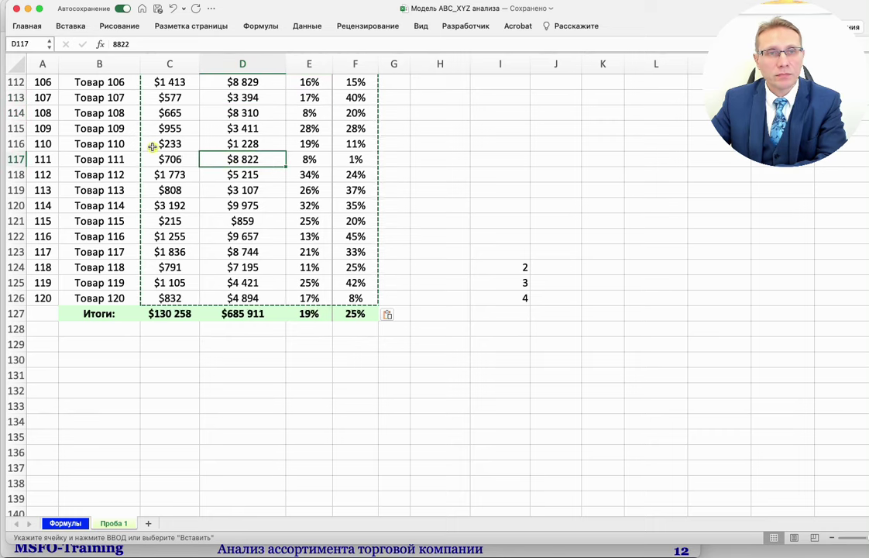
{"action": "left_click", "coordinate": [153, 147]}
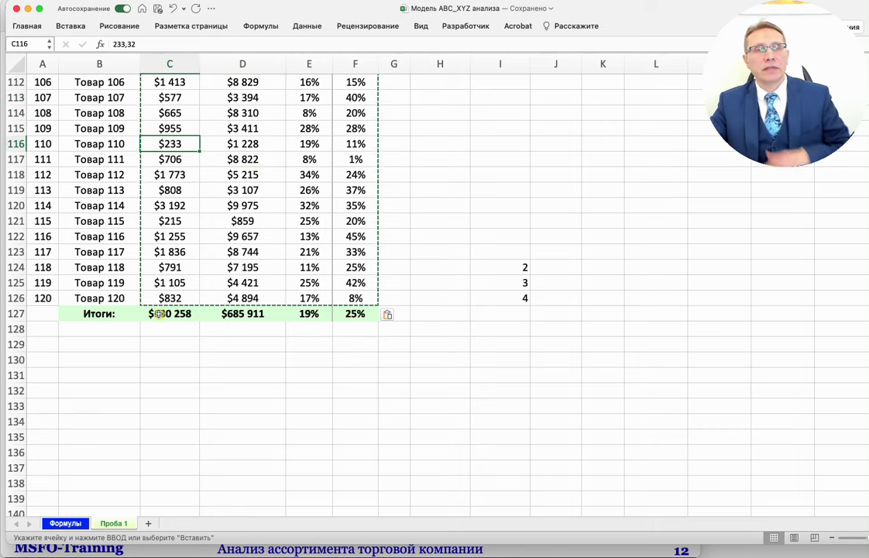
- Shade the product names Товар 7, Товар 8 and Товар 9 (B13:B15) light green
{"action": "scroll", "coordinate": [222, 310], "scroll_direction": "up", "scroll_amount": 11}
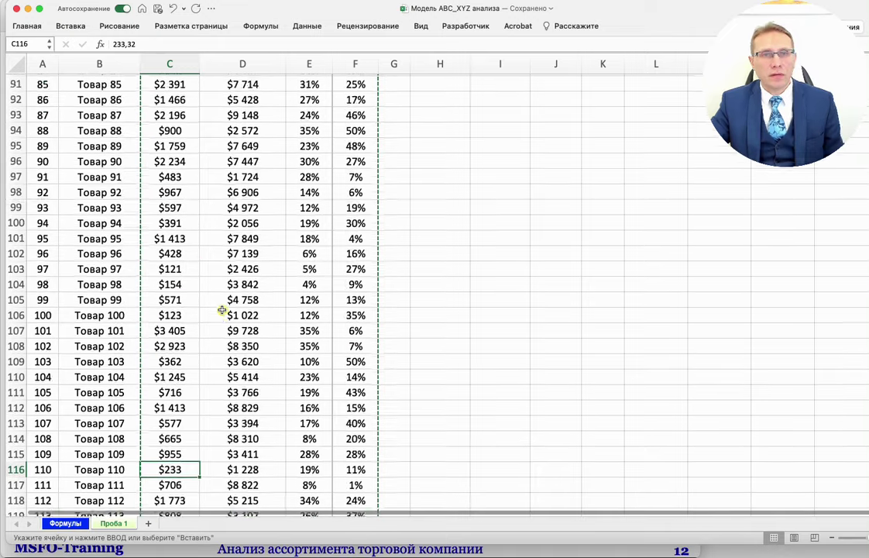
{"action": "scroll", "coordinate": [221, 310], "scroll_direction": "up", "scroll_amount": 18}
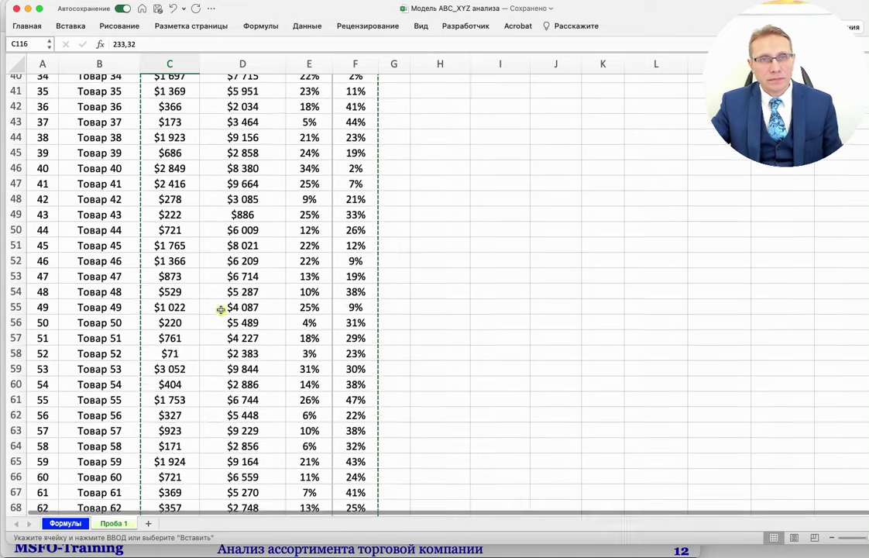
{"action": "scroll", "coordinate": [222, 310], "scroll_direction": "up", "scroll_amount": 8}
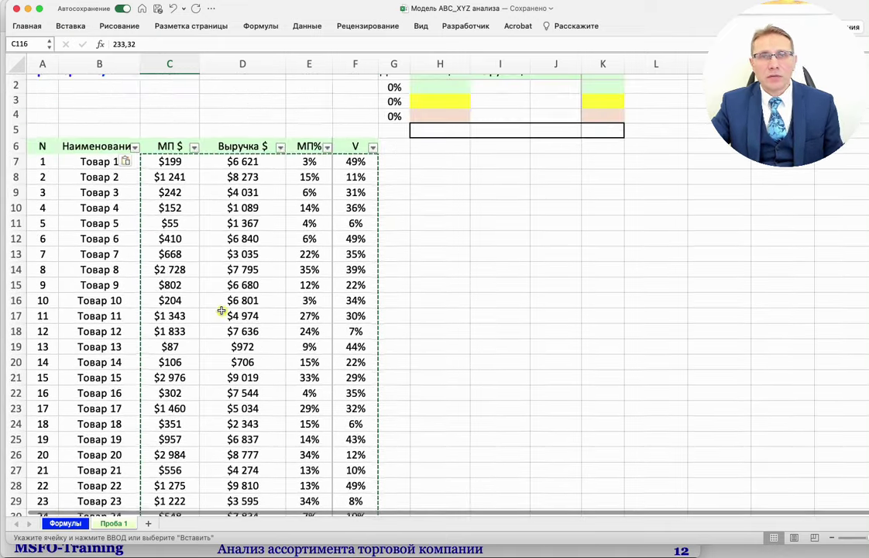
{"action": "scroll", "coordinate": [222, 311], "scroll_direction": "up", "scroll_amount": 1}
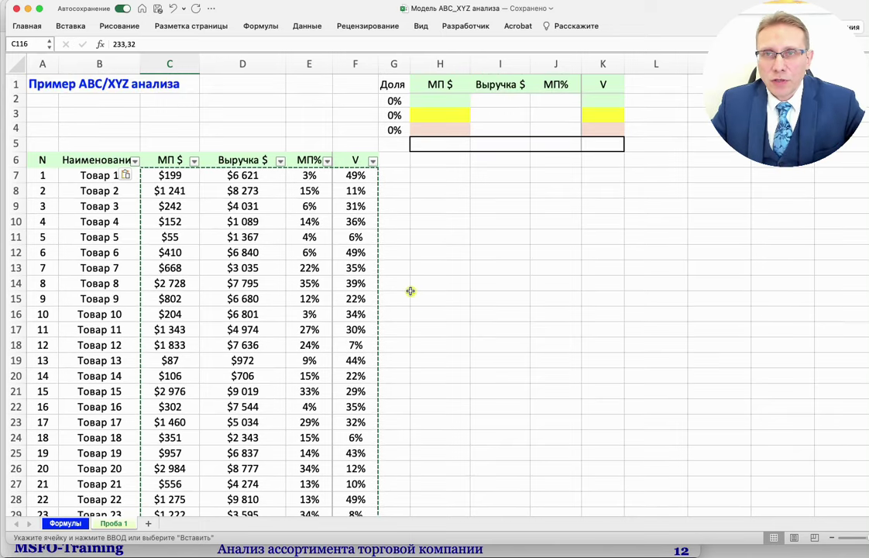
{"action": "left_click", "coordinate": [110, 269]}
{"action": "left_click_drag", "start_coordinate": [110, 269], "coordinate": [106, 304]}
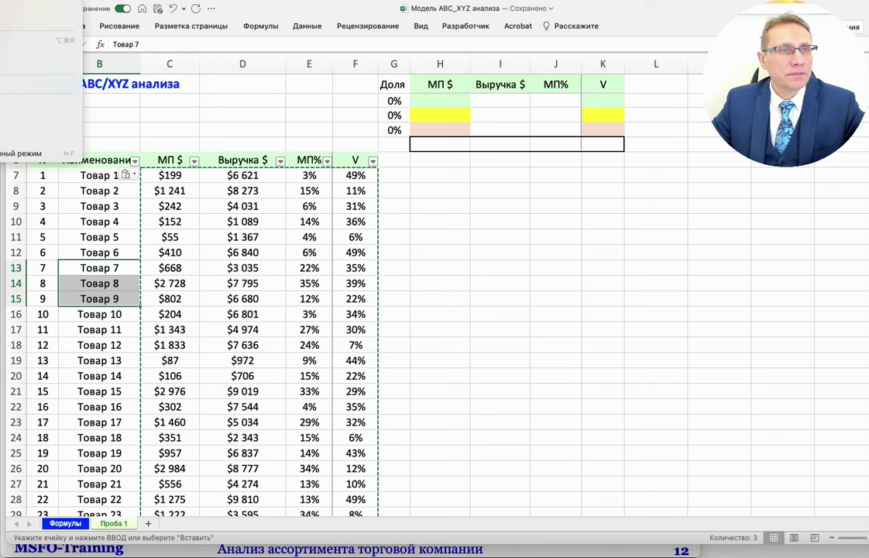
{"action": "key", "text": "Escape"}
{"action": "left_click", "coordinate": [27, 26]}
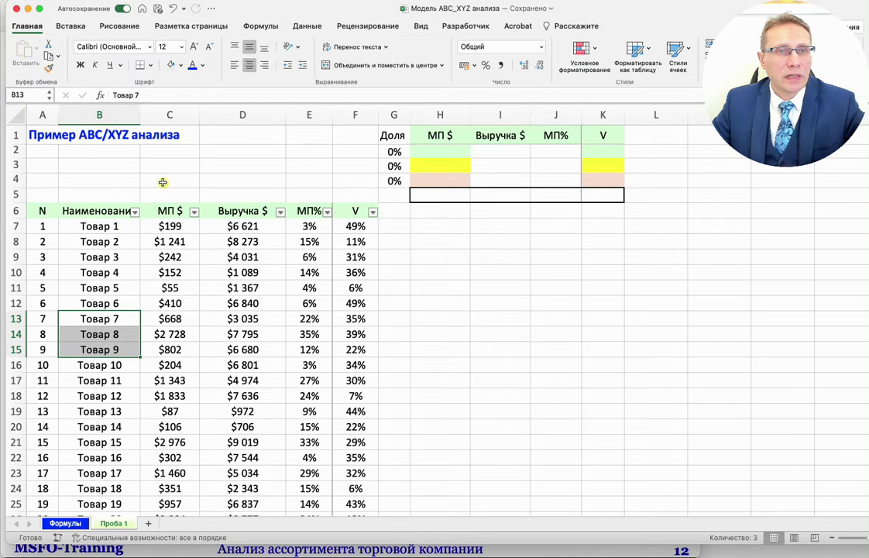
{"action": "left_click", "coordinate": [203, 67]}
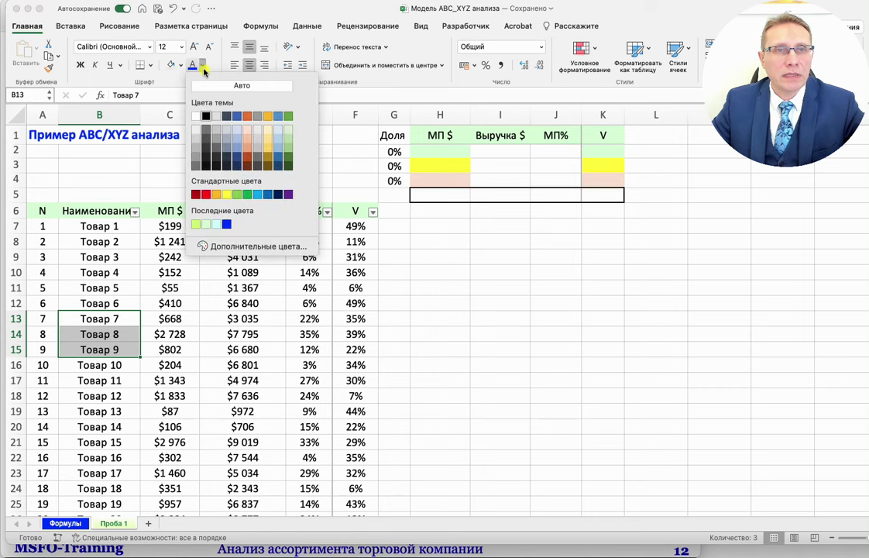
{"action": "left_click", "coordinate": [180, 67]}
{"action": "left_click", "coordinate": [179, 66]}
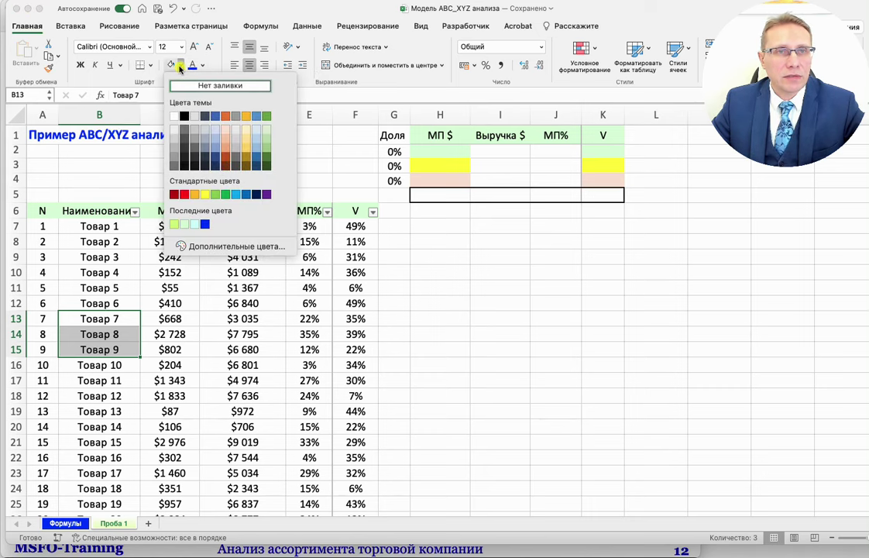
{"action": "left_click", "coordinate": [184, 224]}
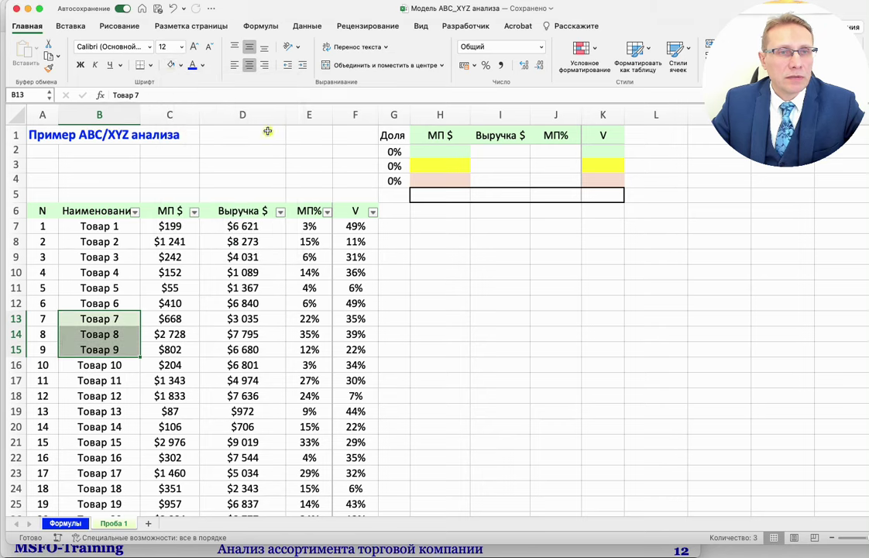
- Shade the names Товар 31 to Товар 33 light cyan, and the group around Товар 48 and Товар 50 light pink
{"action": "scroll", "coordinate": [112, 360], "scroll_direction": "down", "scroll_amount": 4}
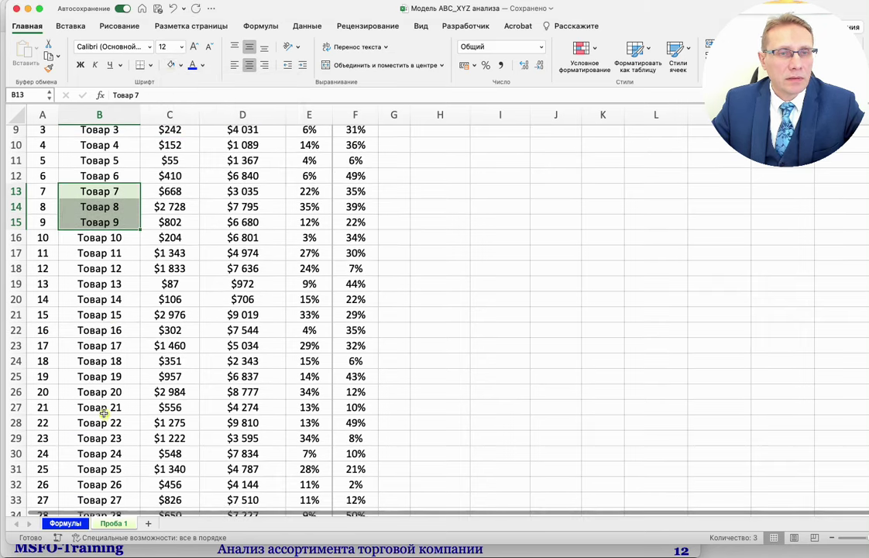
{"action": "scroll", "coordinate": [103, 411], "scroll_direction": "down", "scroll_amount": 7}
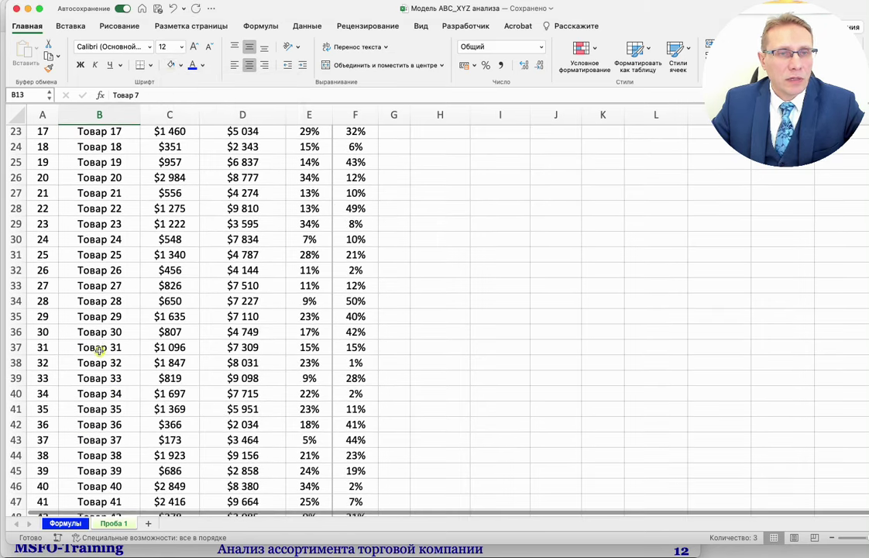
{"action": "left_click_drag", "start_coordinate": [100, 350], "coordinate": [101, 378]}
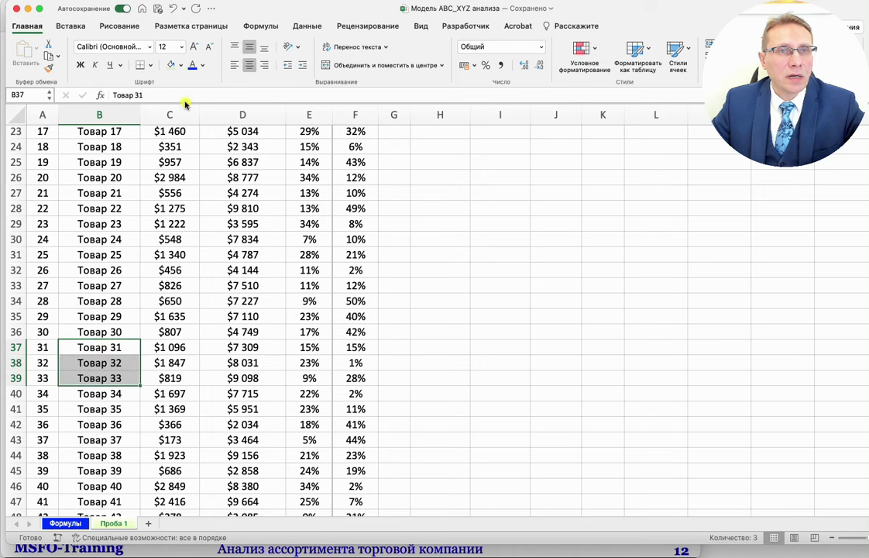
{"action": "left_click", "coordinate": [181, 66]}
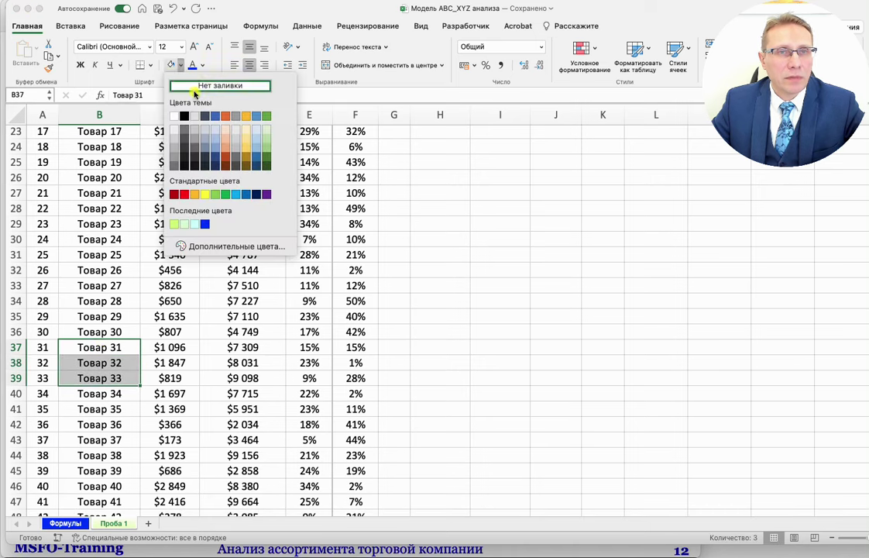
{"action": "left_click", "coordinate": [174, 245]}
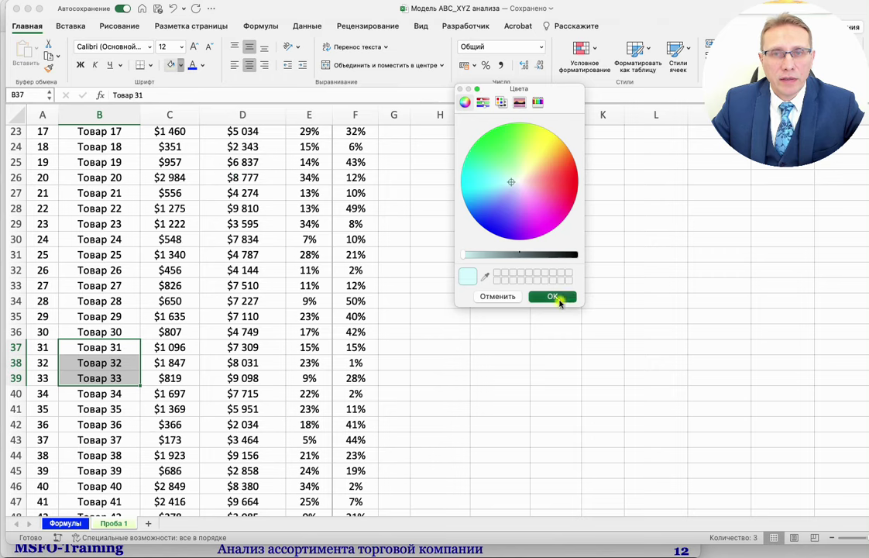
{"action": "left_click", "coordinate": [552, 296]}
{"action": "scroll", "coordinate": [90, 348], "scroll_direction": "down", "scroll_amount": 4}
{"action": "left_click", "coordinate": [282, 317]}
- Sort the product table by Выручка $ in descending order
{"action": "scroll", "coordinate": [282, 317], "scroll_direction": "up", "scroll_amount": 8}
{"action": "scroll", "coordinate": [282, 317], "scroll_direction": "up", "scroll_amount": 5}
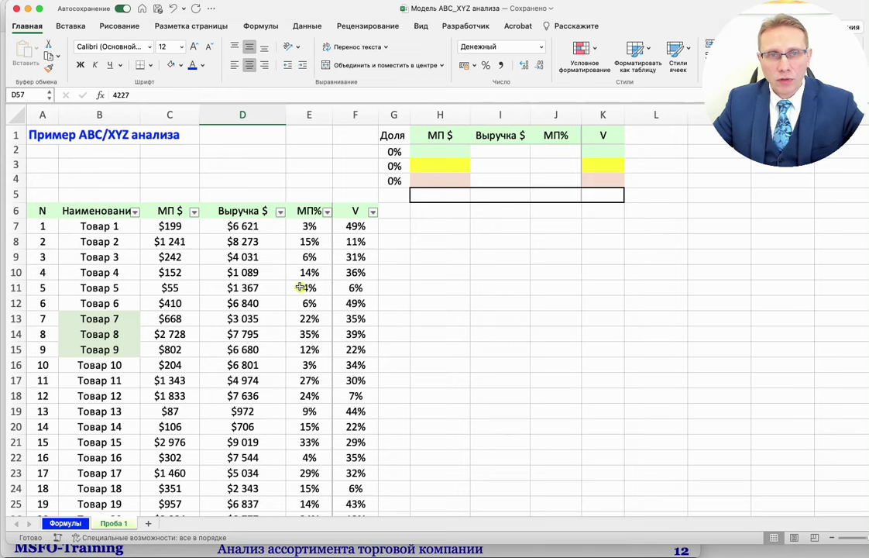
{"action": "left_click", "coordinate": [281, 213]}
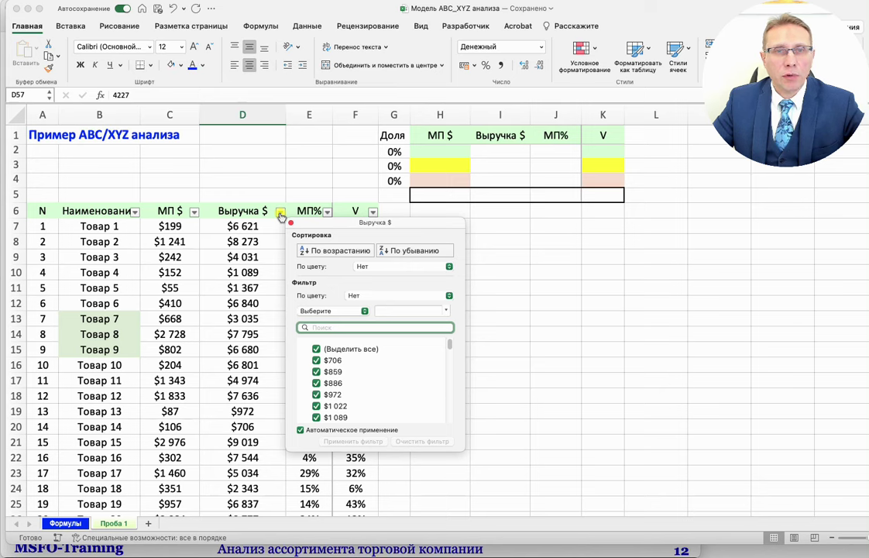
{"action": "left_click", "coordinate": [407, 254]}
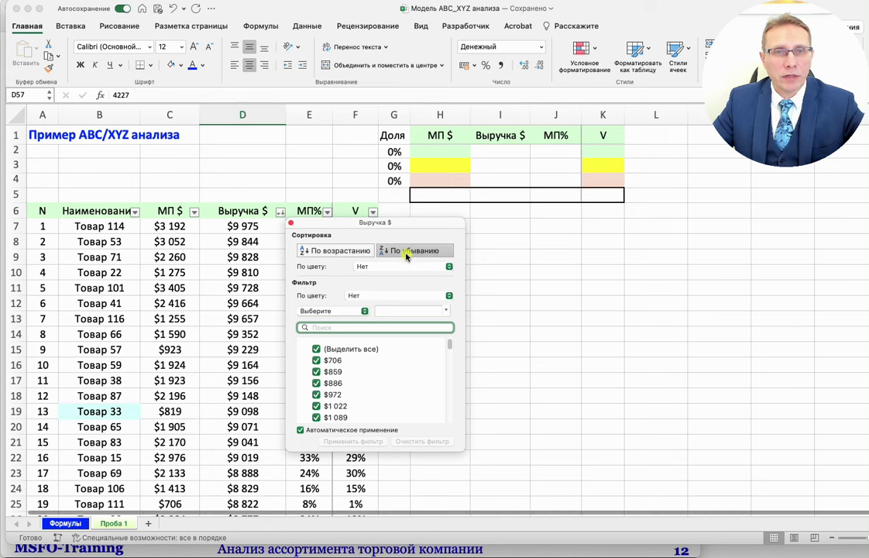
{"action": "left_click", "coordinate": [247, 226]}
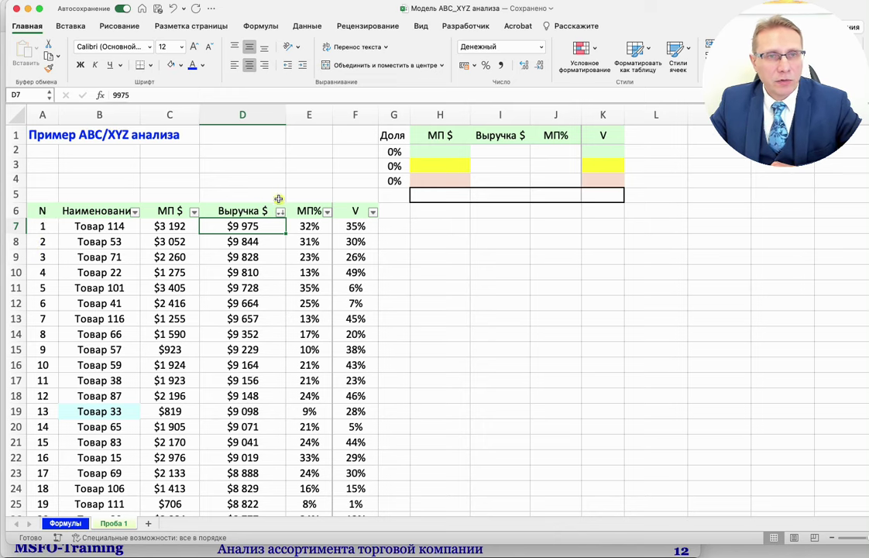
- Shade the highest revenue values in D7:D30 lime green
{"action": "left_click_drag", "start_coordinate": [269, 228], "coordinate": [247, 503]}
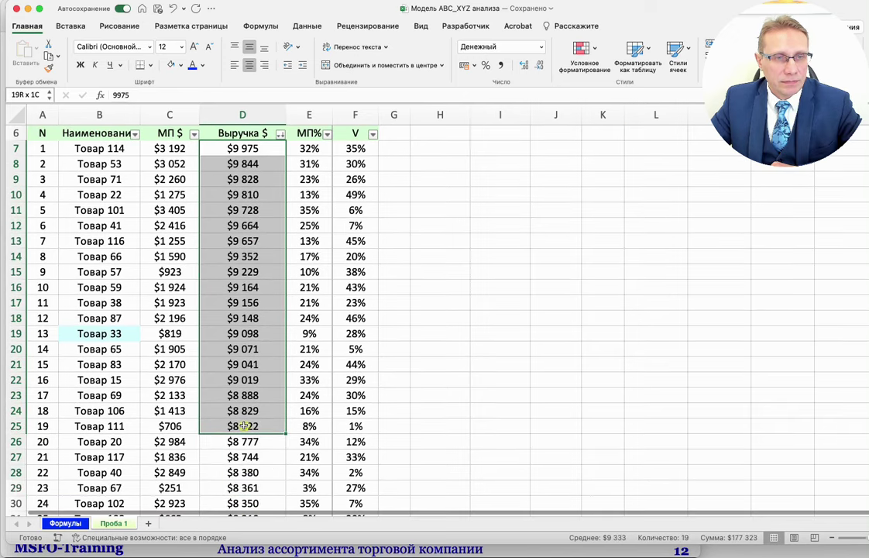
{"action": "scroll", "coordinate": [267, 233], "scroll_direction": "down", "scroll_amount": 2}
{"action": "left_click", "coordinate": [181, 69]}
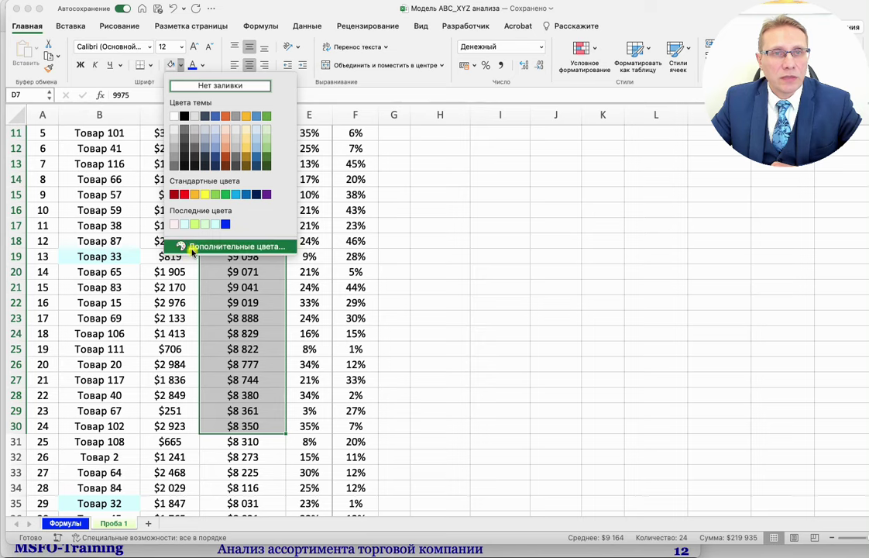
{"action": "left_click", "coordinate": [198, 224]}
{"action": "scroll", "coordinate": [198, 228], "scroll_direction": "up", "scroll_amount": 5}
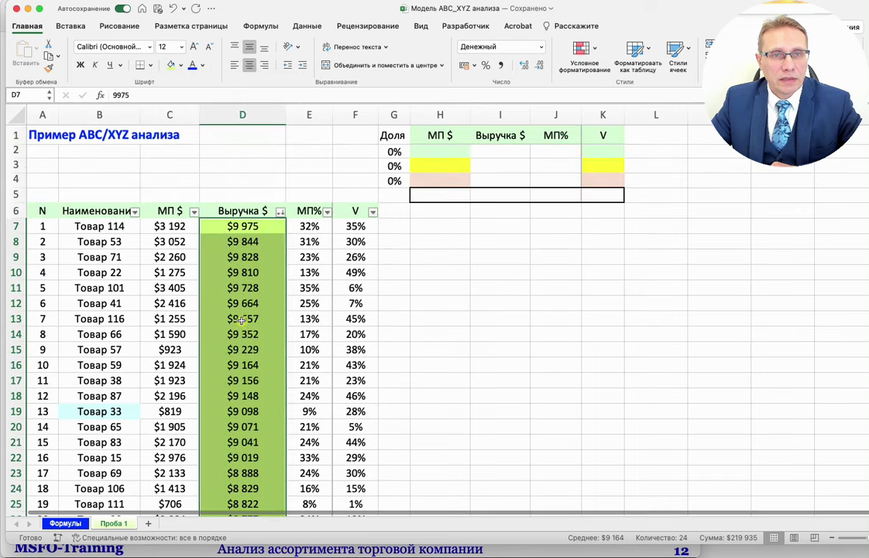
{"action": "left_click", "coordinate": [246, 319]}
- Shade the next group of revenue values, D31:D66, yellow
{"action": "scroll", "coordinate": [282, 364], "scroll_direction": "down", "scroll_amount": 5}
{"action": "scroll", "coordinate": [282, 364], "scroll_direction": "down", "scroll_amount": 4}
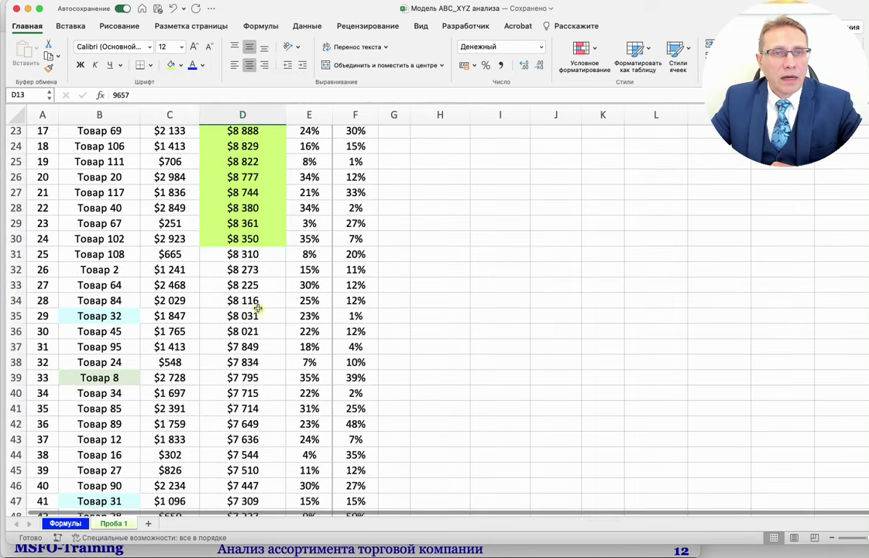
{"action": "left_click", "coordinate": [242, 254]}
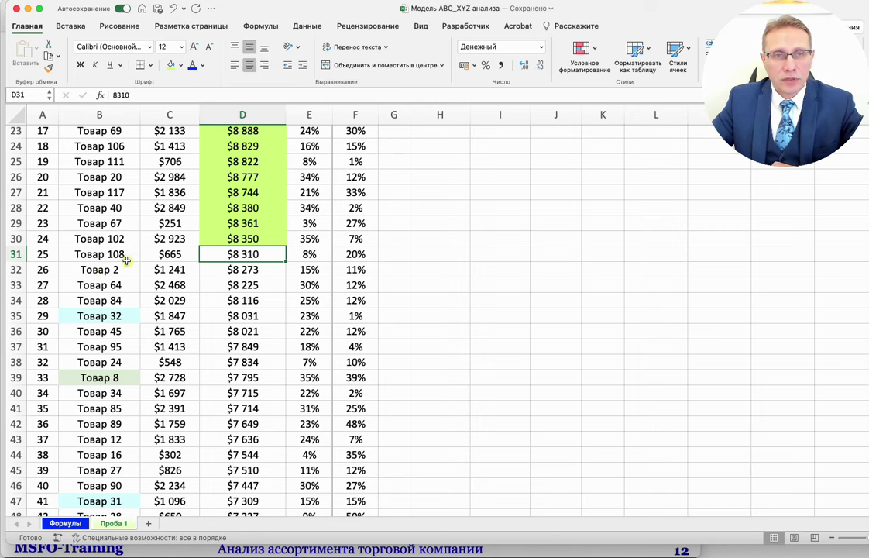
{"action": "left_click_drag", "start_coordinate": [221, 255], "coordinate": [245, 442]}
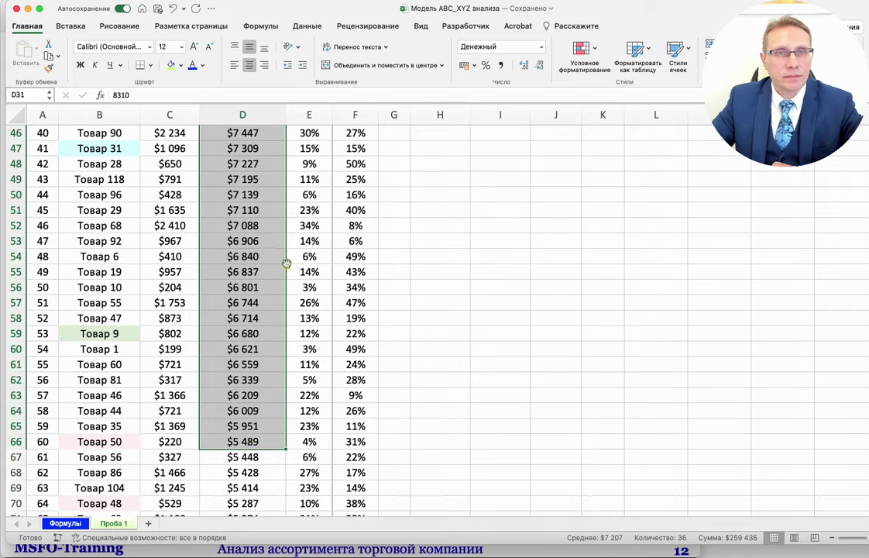
{"action": "key", "text": "super+y"}
{"action": "scroll", "coordinate": [242, 310], "scroll_direction": "down", "scroll_amount": 4}
{"action": "scroll", "coordinate": [242, 310], "scroll_direction": "down", "scroll_amount": 8}
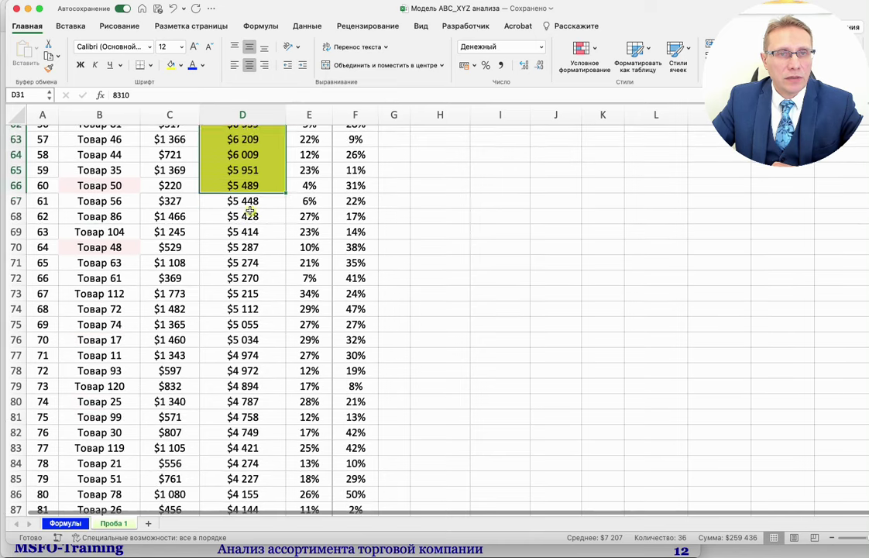
- Shade the lowest revenue values, D67:D126, light beige
{"action": "left_click_drag", "start_coordinate": [243, 201], "coordinate": [251, 468]}
{"action": "scroll", "coordinate": [233, 233], "scroll_direction": "up", "scroll_amount": 15}
{"action": "left_click", "coordinate": [283, 243]}
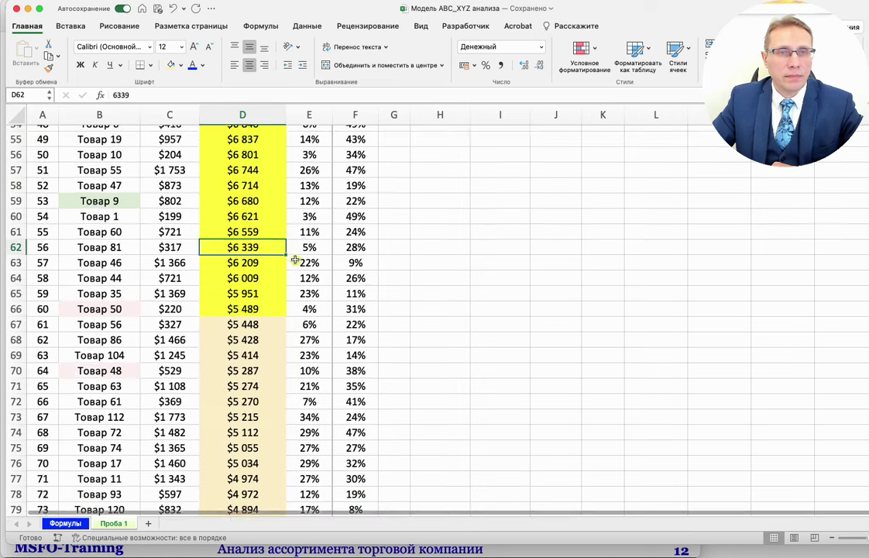
- Sort the product table by МП% in descending order
{"action": "scroll", "coordinate": [291, 258], "scroll_direction": "up", "scroll_amount": 9}
{"action": "scroll", "coordinate": [295, 260], "scroll_direction": "up", "scroll_amount": 9}
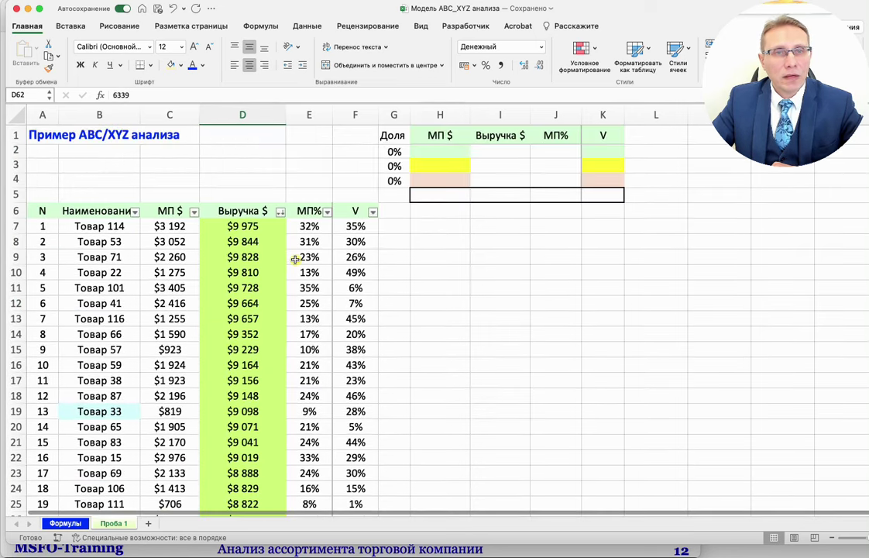
{"action": "left_click", "coordinate": [280, 211]}
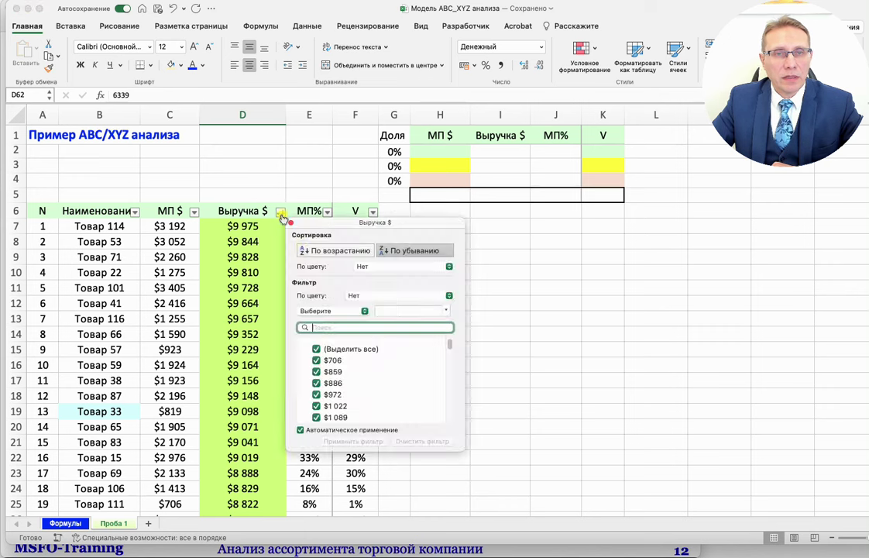
{"action": "left_click", "coordinate": [328, 211]}
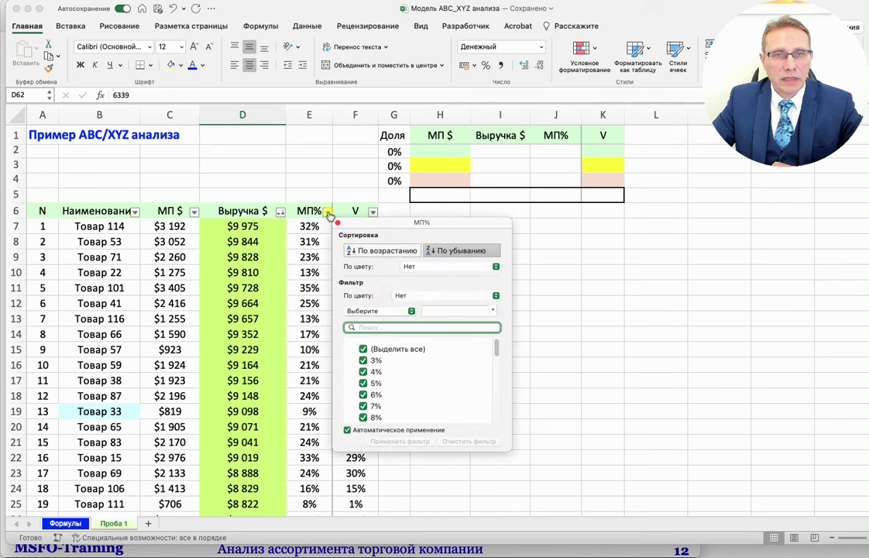
{"action": "left_click", "coordinate": [450, 251]}
{"action": "left_click", "coordinate": [607, 260]}
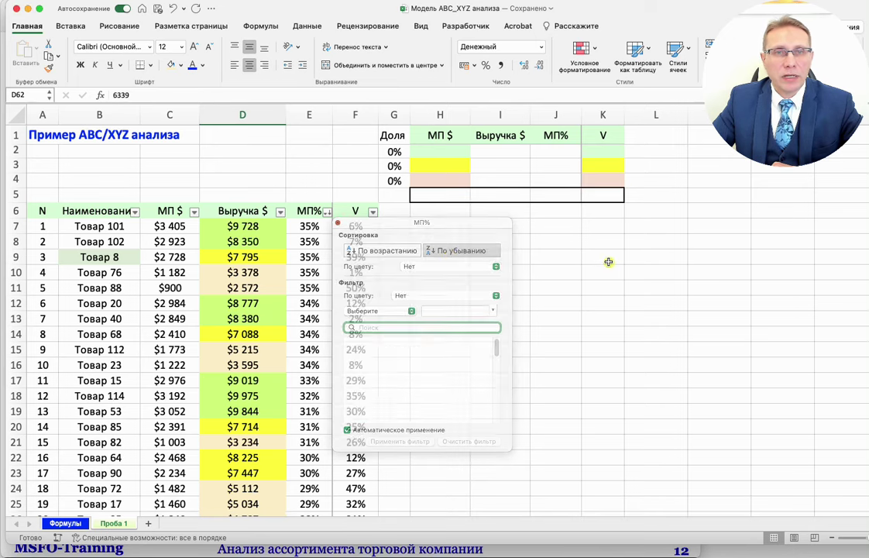
- Shade the highest МП% values, E7:E31, lime green, including every 27% row
{"action": "left_click", "coordinate": [308, 228]}
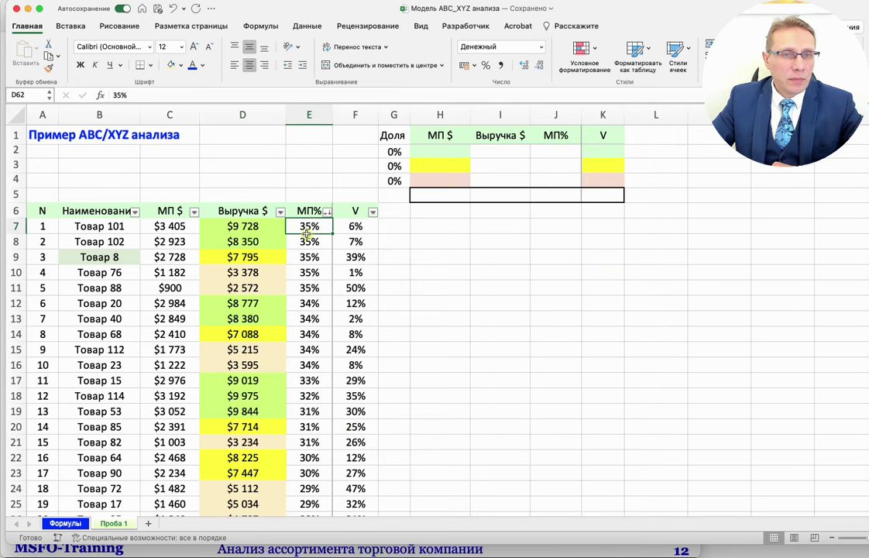
{"action": "left_click_drag", "start_coordinate": [308, 232], "coordinate": [317, 473]}
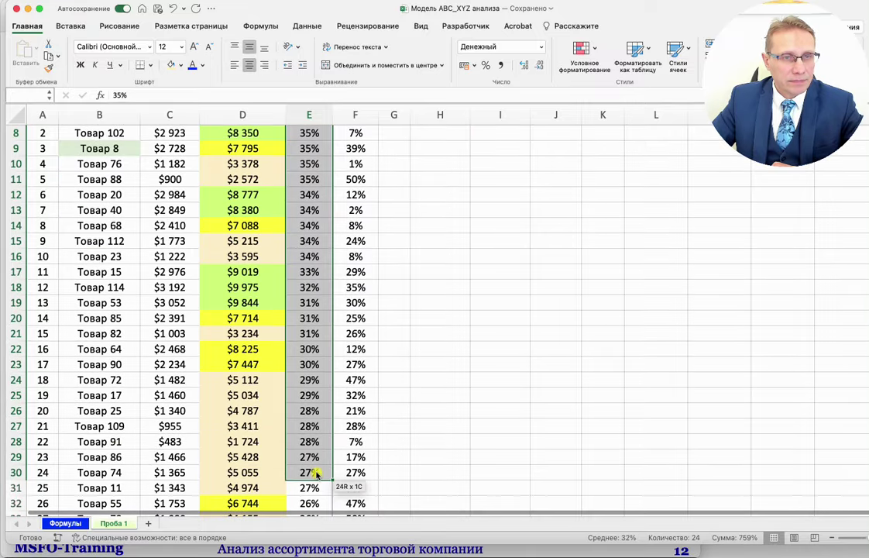
{"action": "scroll", "coordinate": [431, 423], "scroll_direction": "down", "scroll_amount": 3}
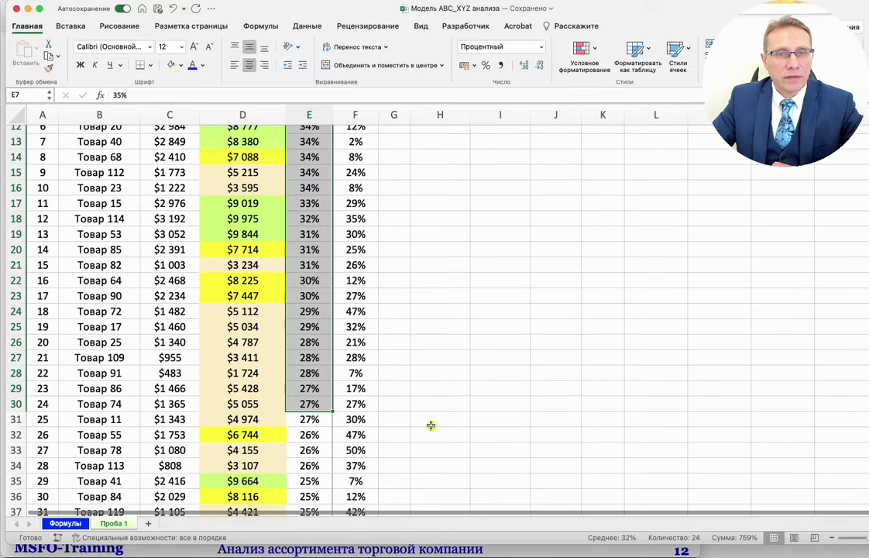
{"action": "left_click", "coordinate": [324, 419]}
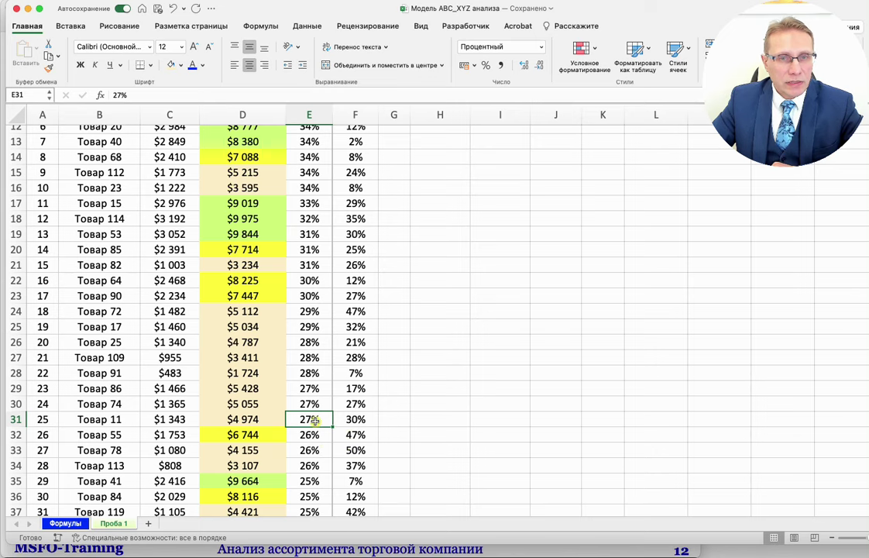
{"action": "left_click_drag", "start_coordinate": [315, 419], "coordinate": [310, 164]}
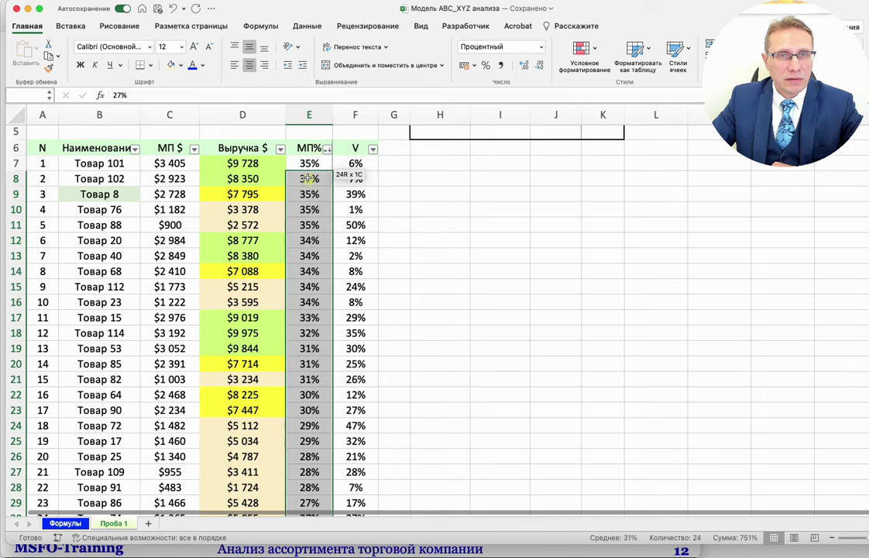
{"action": "scroll", "coordinate": [312, 232], "scroll_direction": "down", "scroll_amount": 5}
{"action": "left_click", "coordinate": [243, 349]}
- Shade the middle group of МП% values, E32:E68, yellow, including every 18% row
{"action": "left_click_drag", "start_coordinate": [312, 334], "coordinate": [314, 150]}
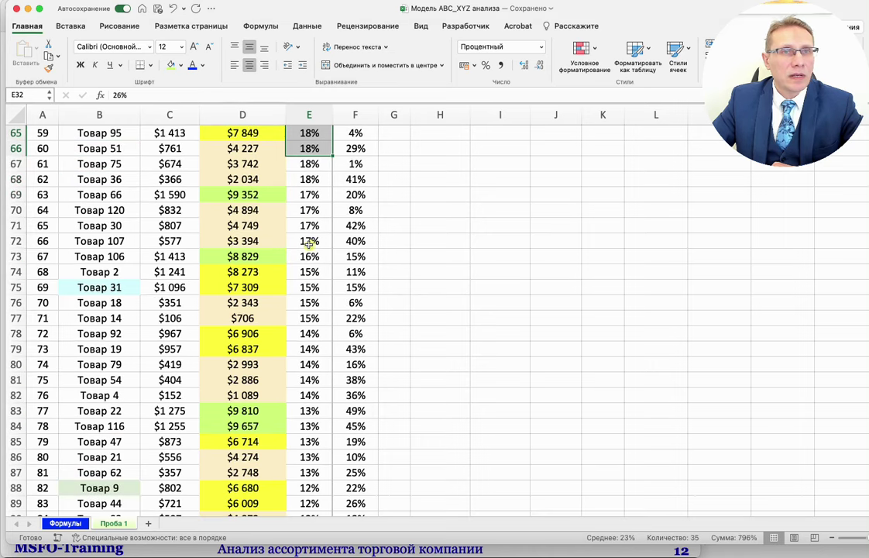
{"action": "left_click", "coordinate": [181, 67]}
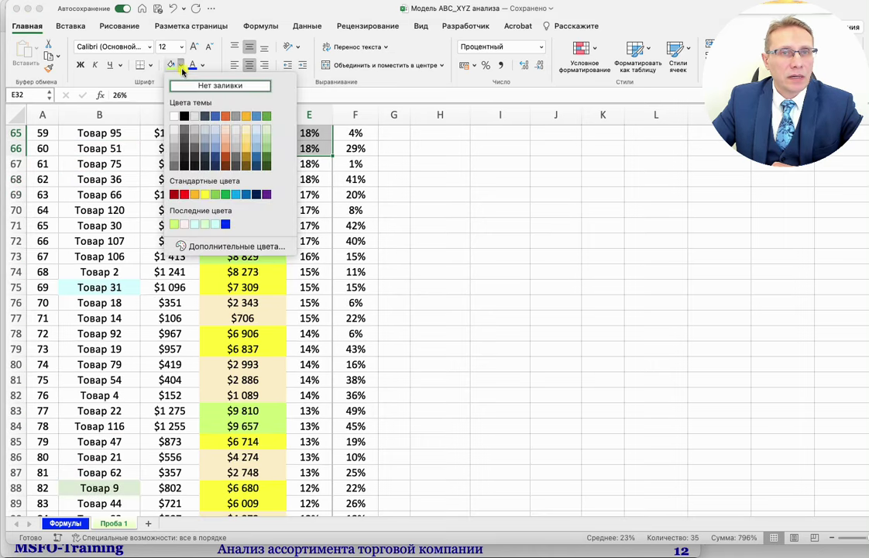
{"action": "left_click", "coordinate": [208, 194]}
{"action": "scroll", "coordinate": [266, 182], "scroll_direction": "up", "scroll_amount": 15}
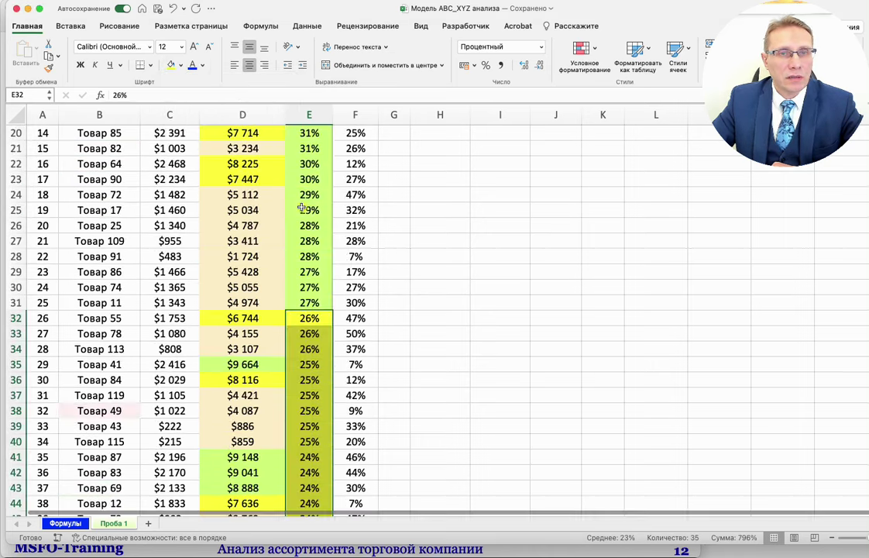
{"action": "scroll", "coordinate": [324, 296], "scroll_direction": "down", "scroll_amount": 4}
{"action": "scroll", "coordinate": [324, 295], "scroll_direction": "down", "scroll_amount": 10}
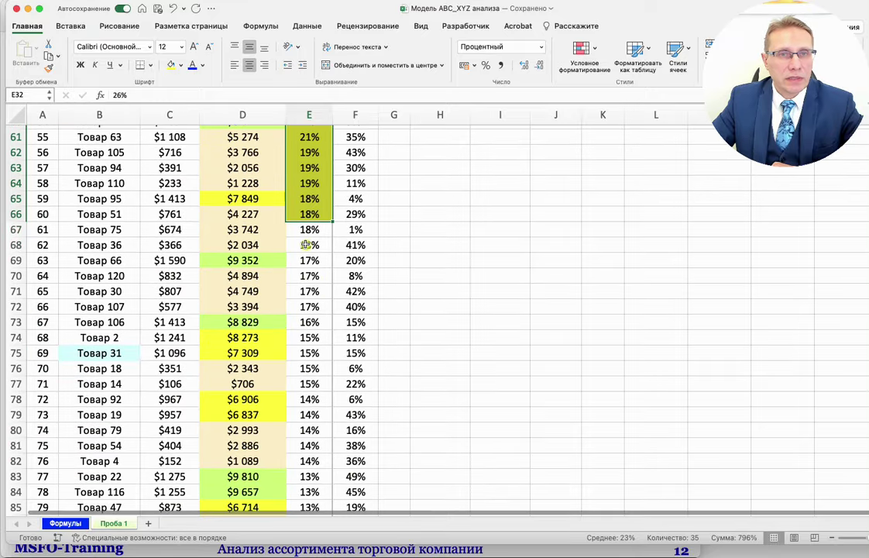
{"action": "left_click_drag", "start_coordinate": [310, 245], "coordinate": [310, 229]}
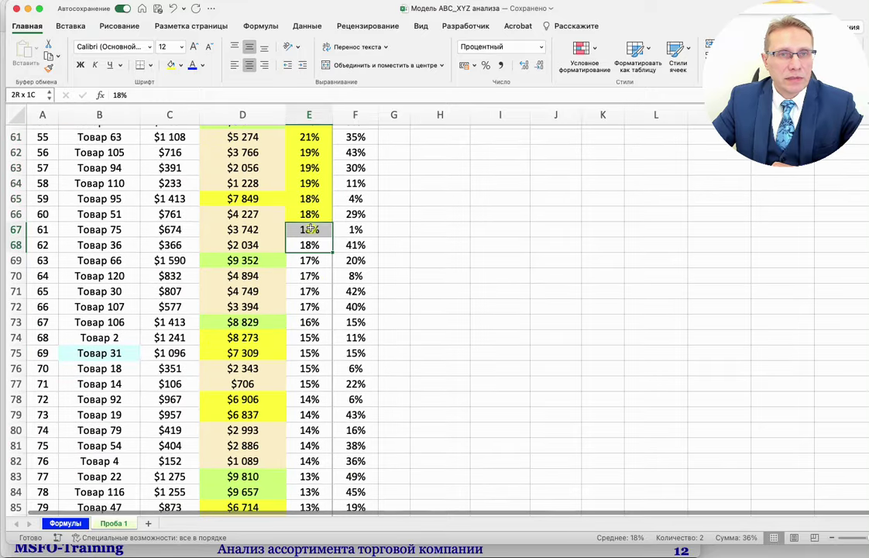
{"action": "left_click", "coordinate": [169, 65]}
- Shade the lowest МП% values, E69:E126, light beige
{"action": "left_click_drag", "start_coordinate": [310, 260], "coordinate": [325, 513]}
{"action": "left_click_drag", "start_coordinate": [321, 506], "coordinate": [316, 469]}
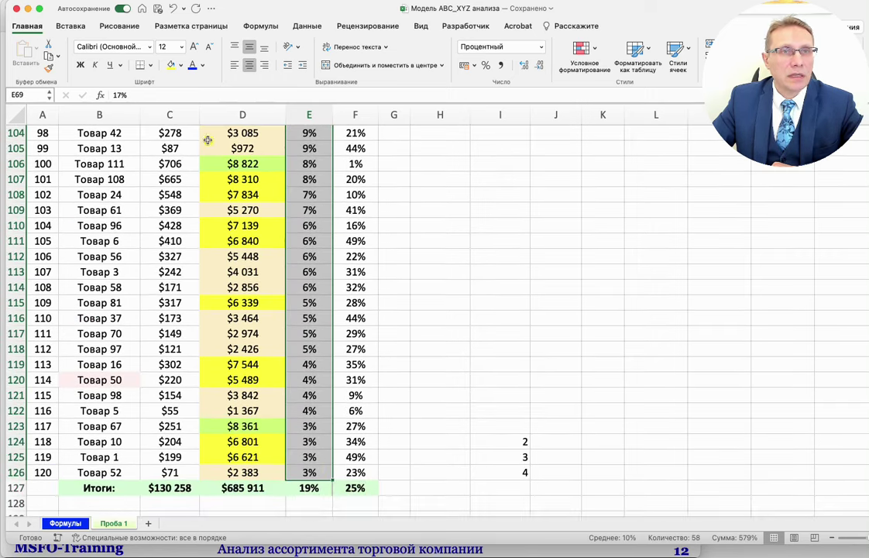
{"action": "left_click", "coordinate": [177, 65]}
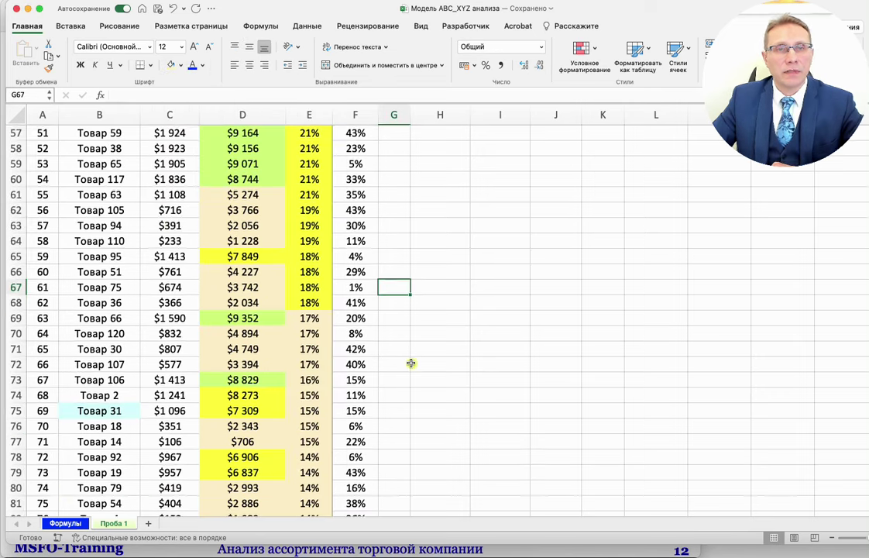
- Sort the product table by the variation column V in ascending order
{"action": "scroll", "coordinate": [410, 363], "scroll_direction": "up", "scroll_amount": 15}
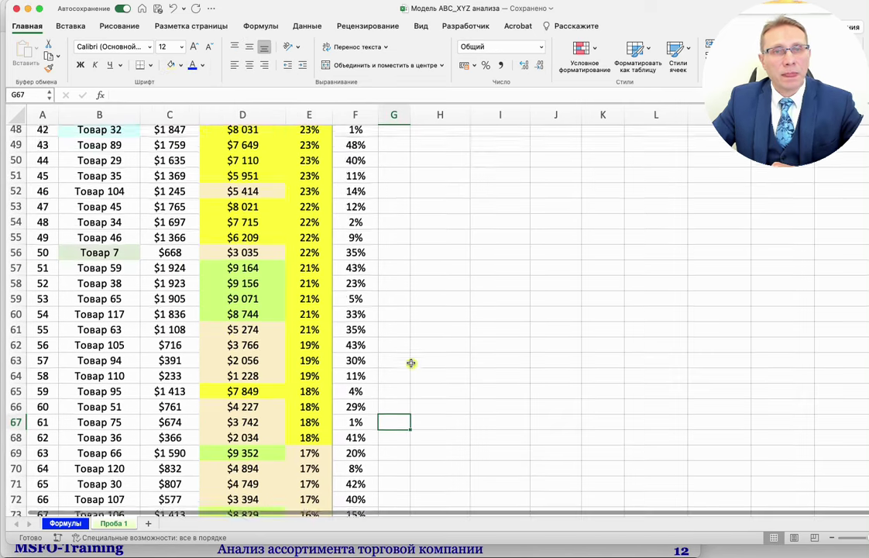
{"action": "scroll", "coordinate": [410, 364], "scroll_direction": "up", "scroll_amount": 4}
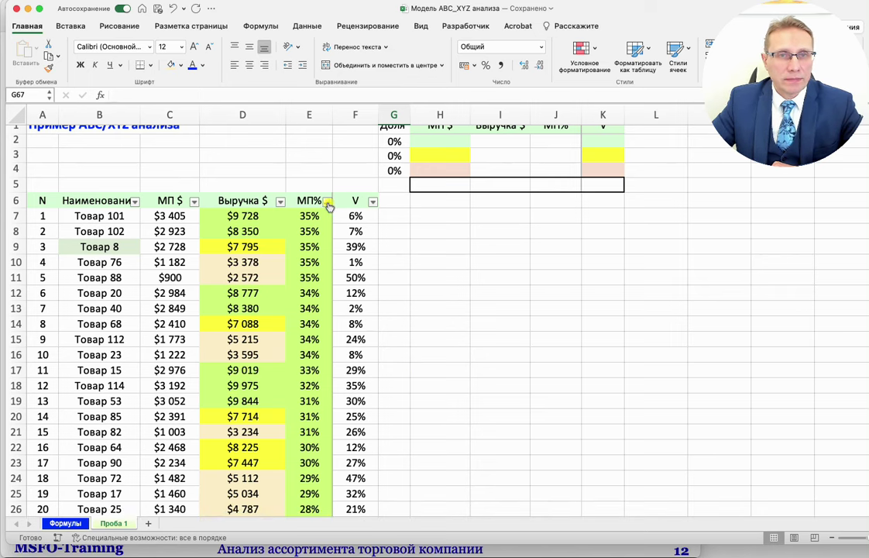
{"action": "left_click", "coordinate": [373, 202]}
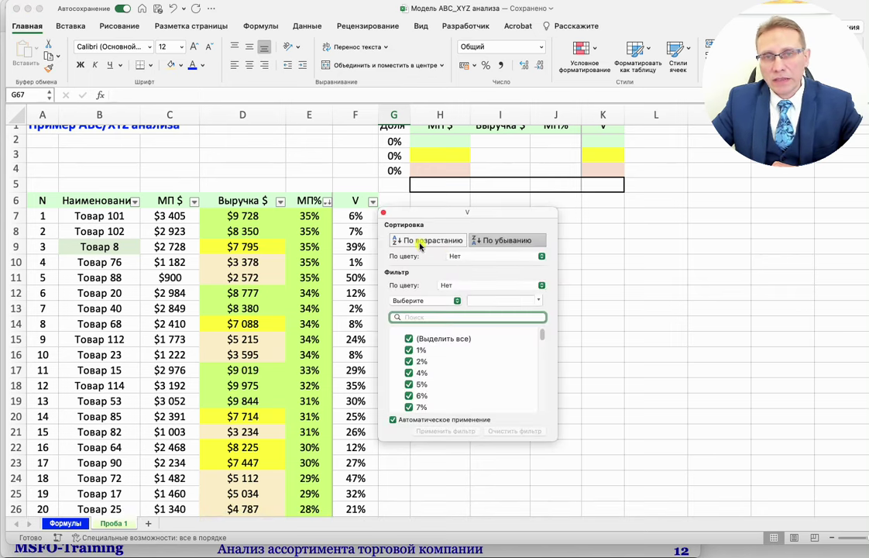
{"action": "left_click", "coordinate": [420, 241]}
{"action": "left_click", "coordinate": [364, 247]}
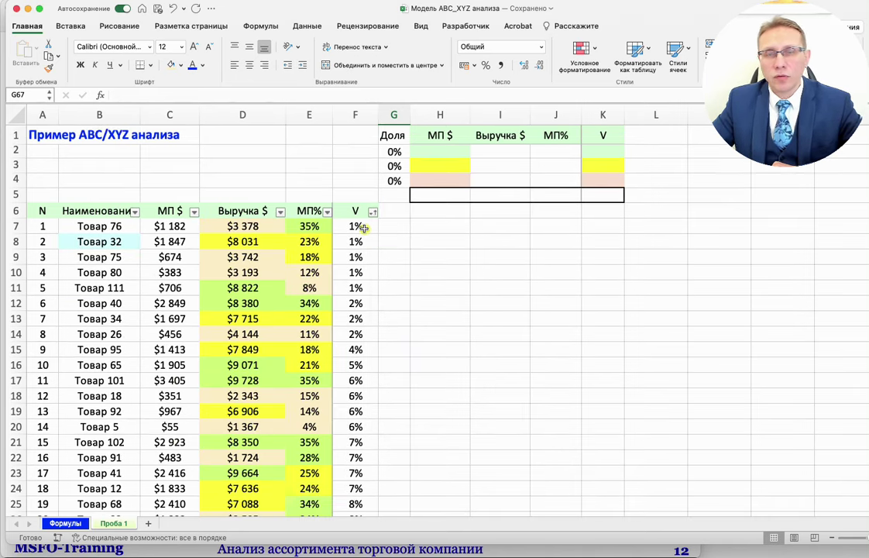
- Shade the V values up to 10%, F7:F32, lime green
{"action": "left_click", "coordinate": [364, 228]}
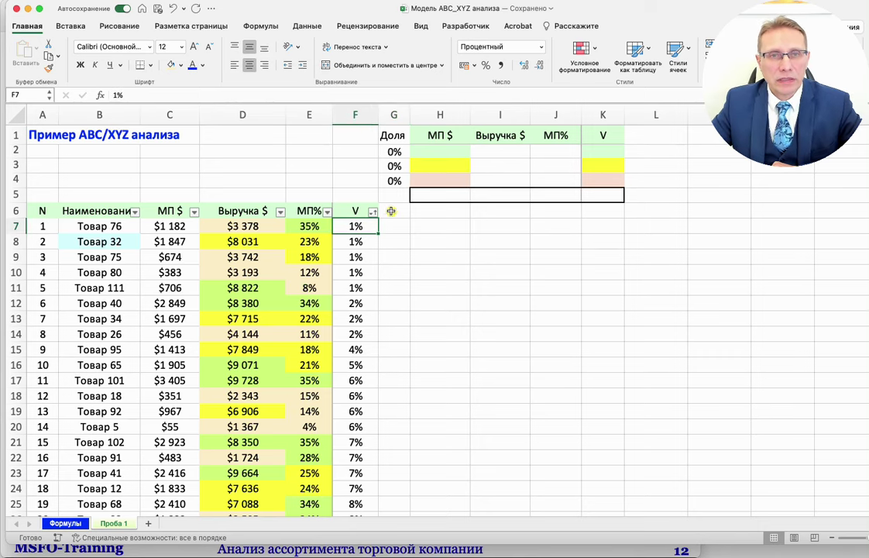
{"action": "left_click_drag", "start_coordinate": [358, 228], "coordinate": [356, 411]}
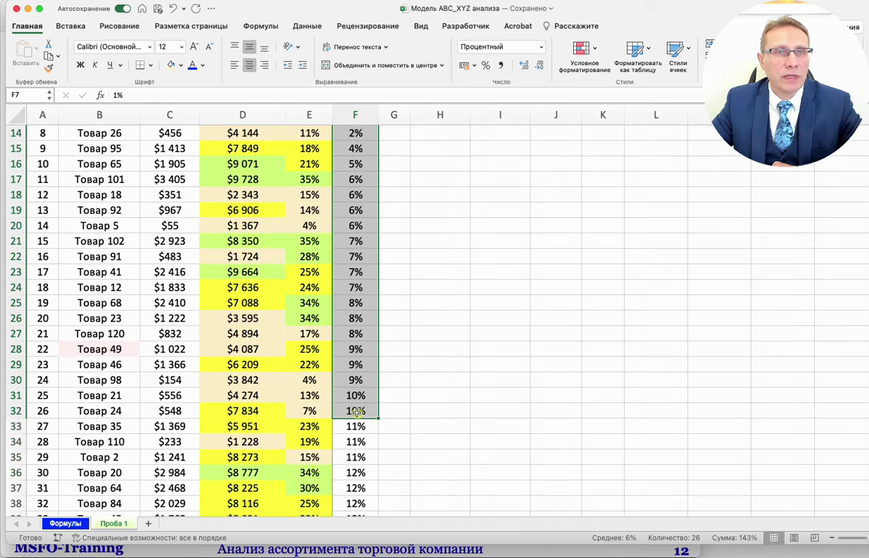
{"action": "left_click", "coordinate": [180, 65]}
{"action": "left_click", "coordinate": [174, 224]}
- Shade the V values from 11% to 25%, F33:F64, yellow
{"action": "scroll", "coordinate": [361, 224], "scroll_direction": "down", "scroll_amount": 10}
{"action": "scroll", "coordinate": [361, 224], "scroll_direction": "up", "scroll_amount": 1}
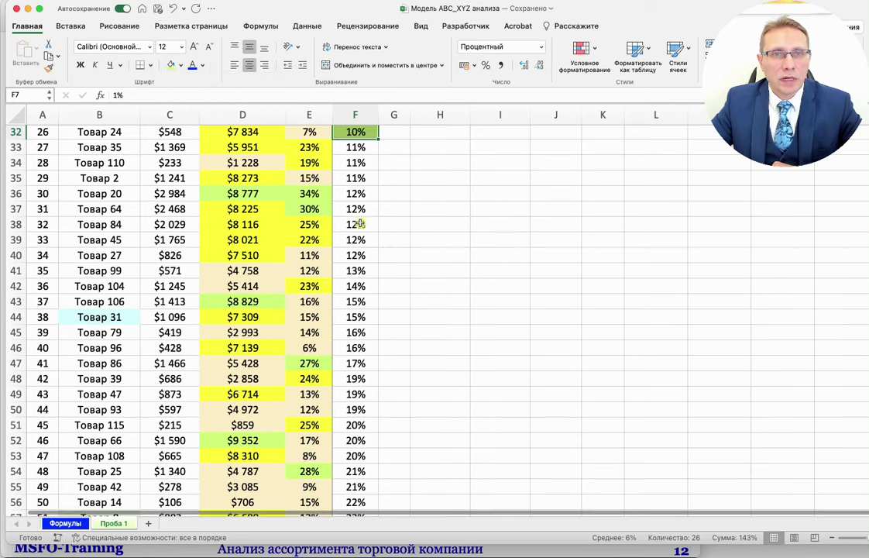
{"action": "left_click_drag", "start_coordinate": [355, 144], "coordinate": [362, 411]}
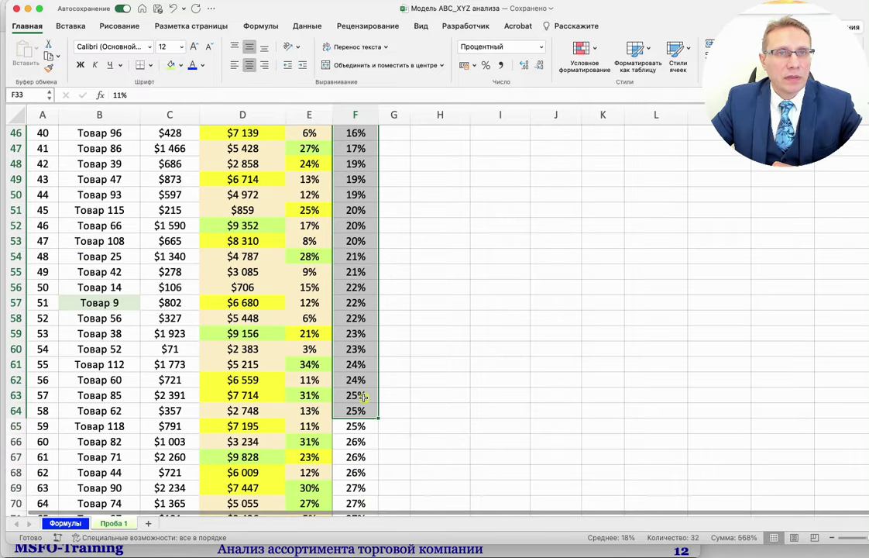
{"action": "left_click", "coordinate": [181, 66]}
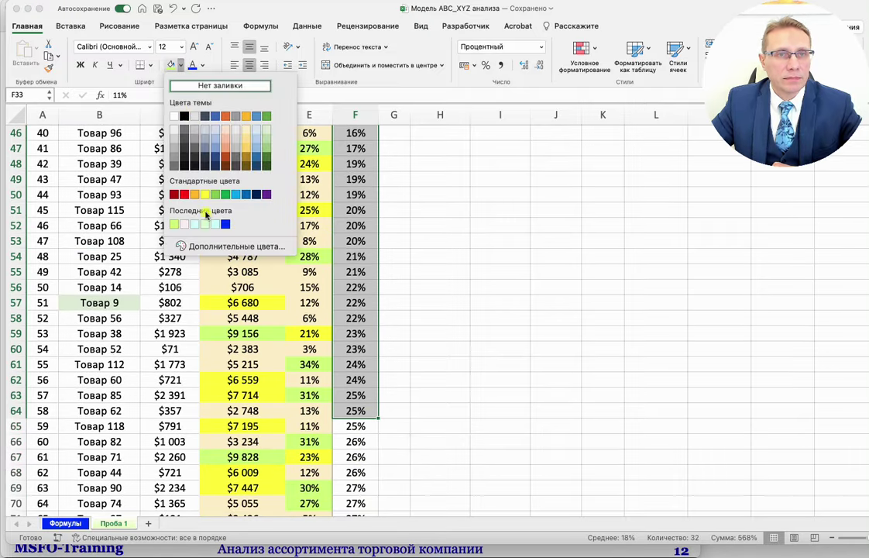
{"action": "left_click", "coordinate": [203, 195]}
- Shade the remaining, highest V values, F65:F126, light beige
{"action": "scroll", "coordinate": [203, 199], "scroll_direction": "up", "scroll_amount": 7}
{"action": "scroll", "coordinate": [351, 203], "scroll_direction": "down", "scroll_amount": 12}
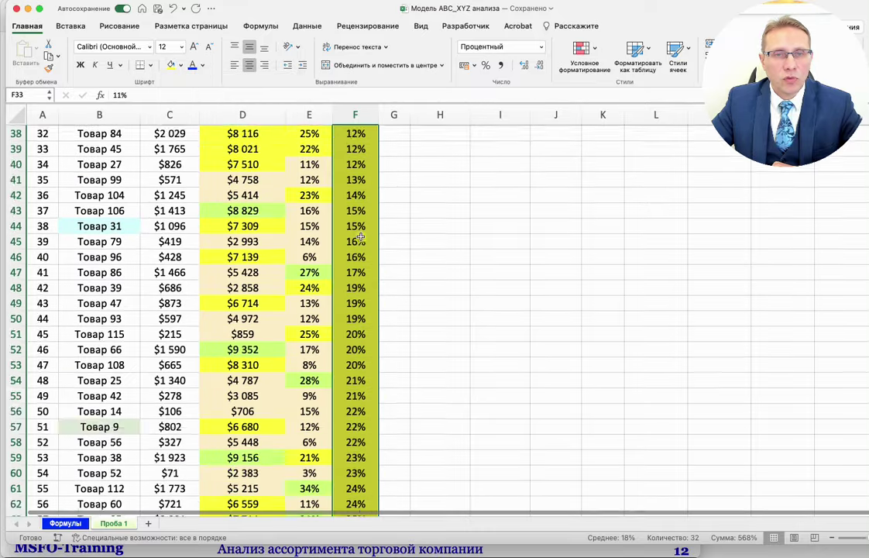
{"action": "left_click_drag", "start_coordinate": [354, 188], "coordinate": [379, 501]}
{"action": "scroll", "coordinate": [394, 276], "scroll_direction": "up", "scroll_amount": 5}
{"action": "left_click", "coordinate": [394, 275]}
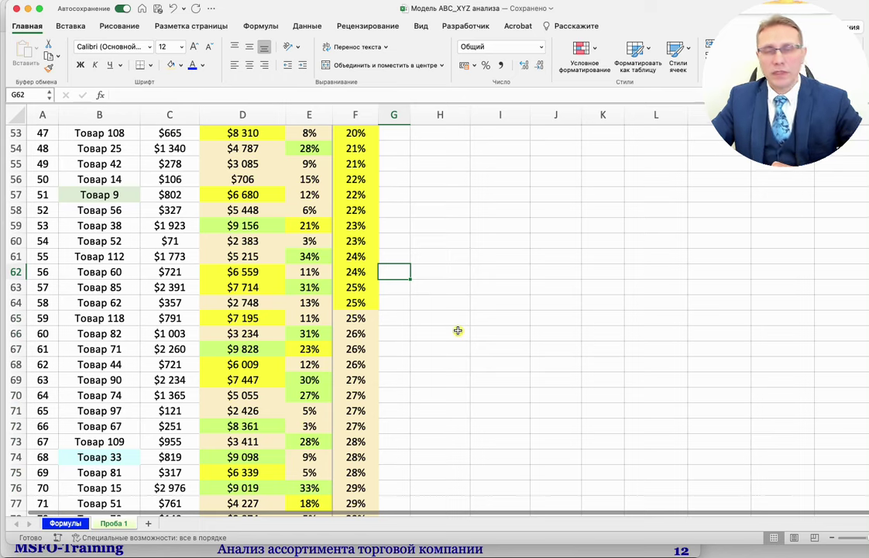
- Sort the product table by МП $ in descending order
{"action": "scroll", "coordinate": [455, 334], "scroll_direction": "down", "scroll_amount": 4}
{"action": "scroll", "coordinate": [456, 334], "scroll_direction": "up", "scroll_amount": 18}
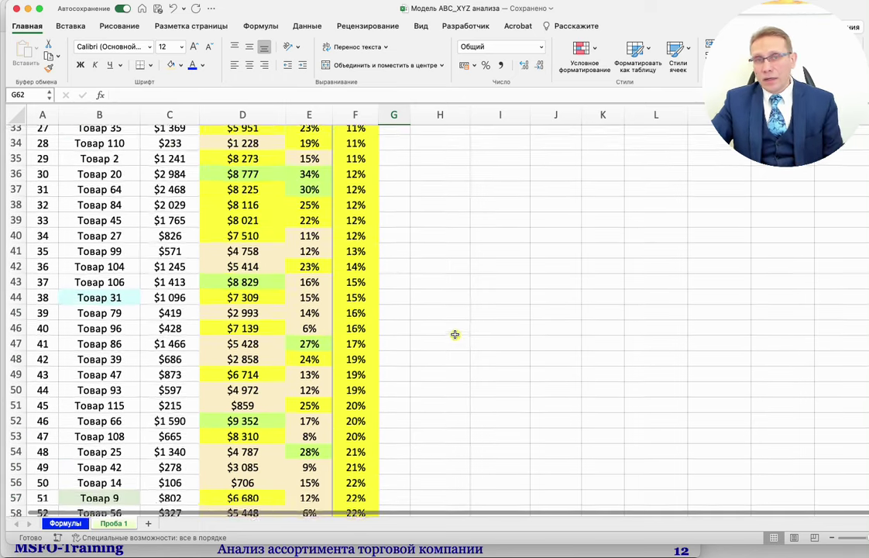
{"action": "scroll", "coordinate": [456, 333], "scroll_direction": "up", "scroll_amount": 3}
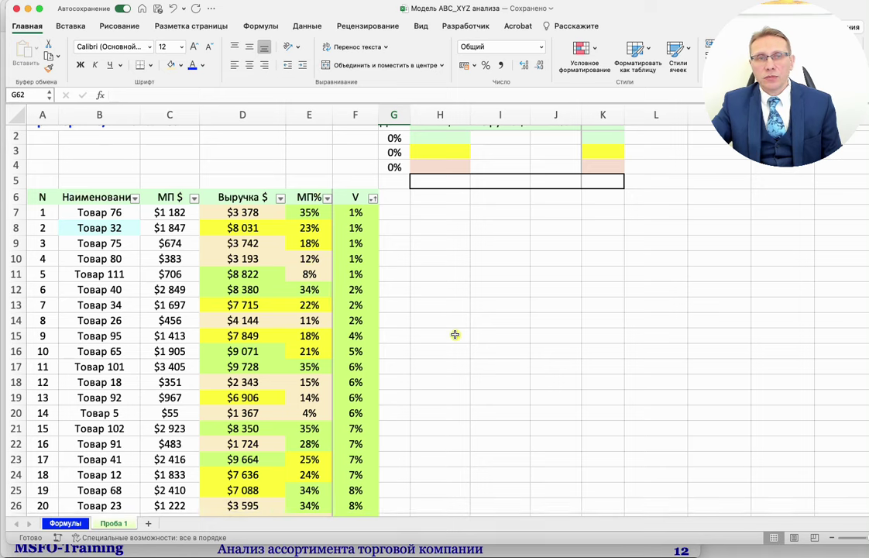
{"action": "left_click", "coordinate": [194, 200]}
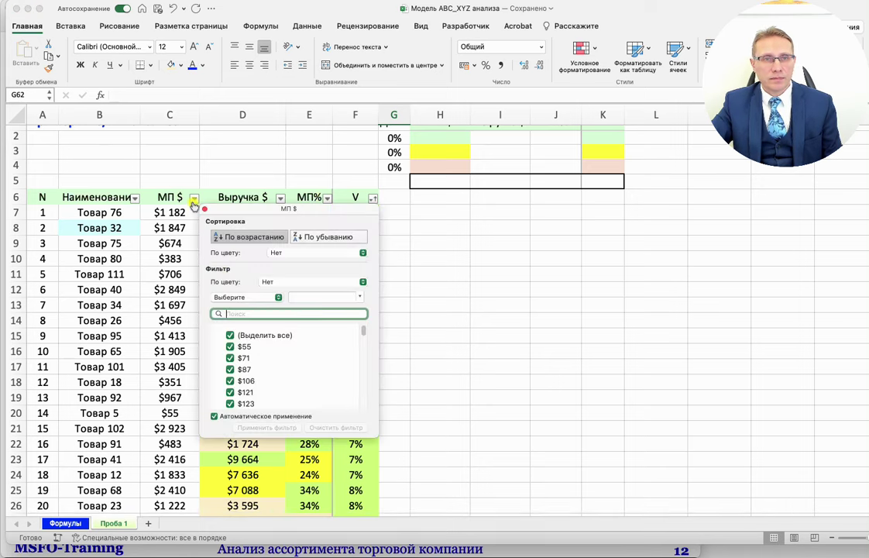
{"action": "left_click", "coordinate": [341, 237]}
{"action": "left_click", "coordinate": [397, 245]}
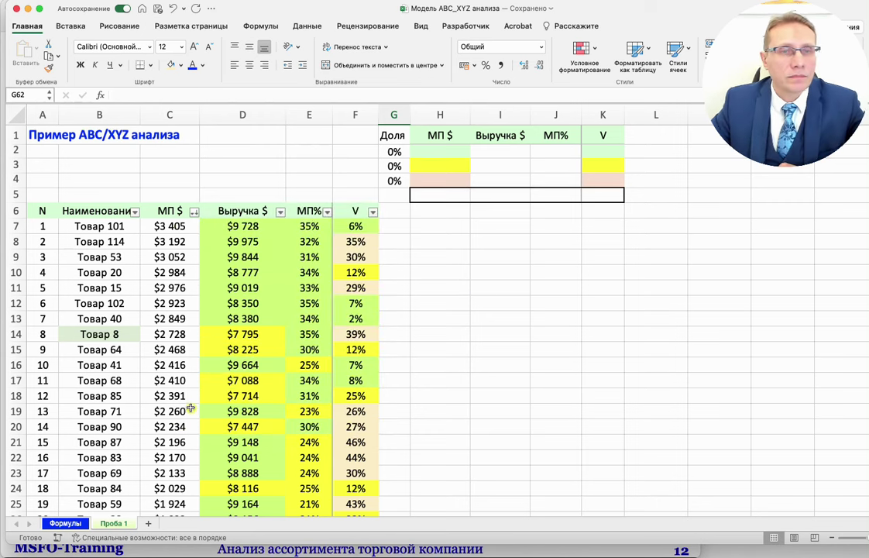
- Shade the highest МП $ values, C7:C30, lime green
{"action": "left_click_drag", "start_coordinate": [159, 225], "coordinate": [169, 448]}
{"action": "left_click", "coordinate": [178, 66]}
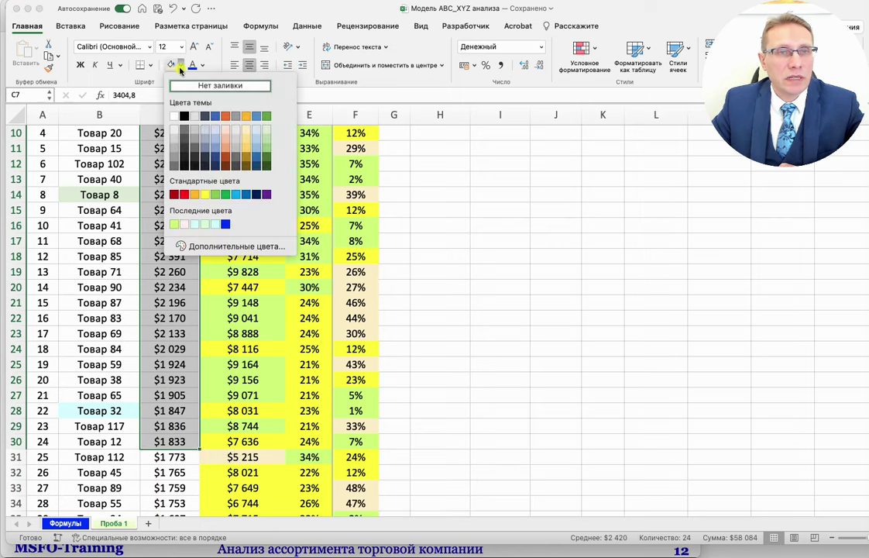
{"action": "left_click", "coordinate": [176, 225]}
- Shade the next МП $ values, C31:C66, yellow and the remaining ones from C67 down light beige
{"action": "scroll", "coordinate": [163, 309], "scroll_direction": "up", "scroll_amount": 3}
{"action": "scroll", "coordinate": [159, 284], "scroll_direction": "down", "scroll_amount": 9}
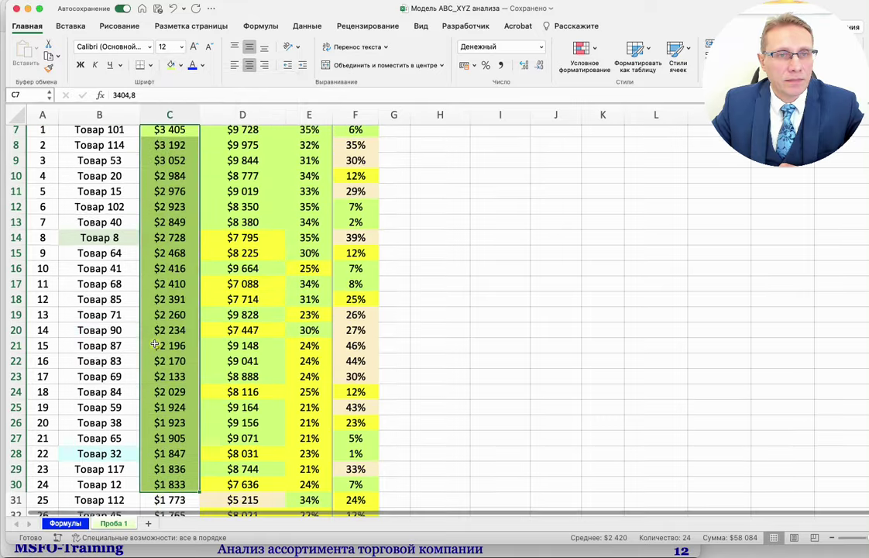
{"action": "left_click_drag", "start_coordinate": [170, 196], "coordinate": [192, 462]}
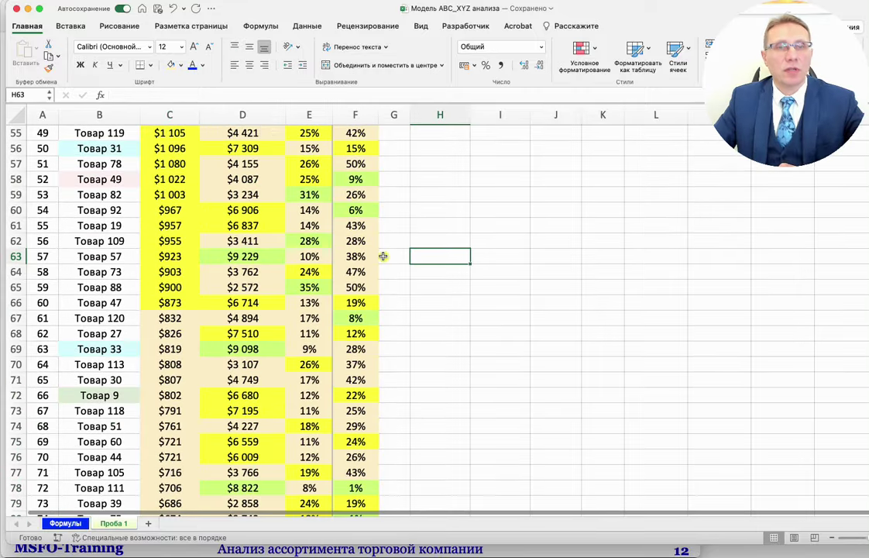
- Review the colour-coded product table and examine the formulas in the Итоги row, C127:F127
{"action": "scroll", "coordinate": [403, 253], "scroll_direction": "up", "scroll_amount": 15}
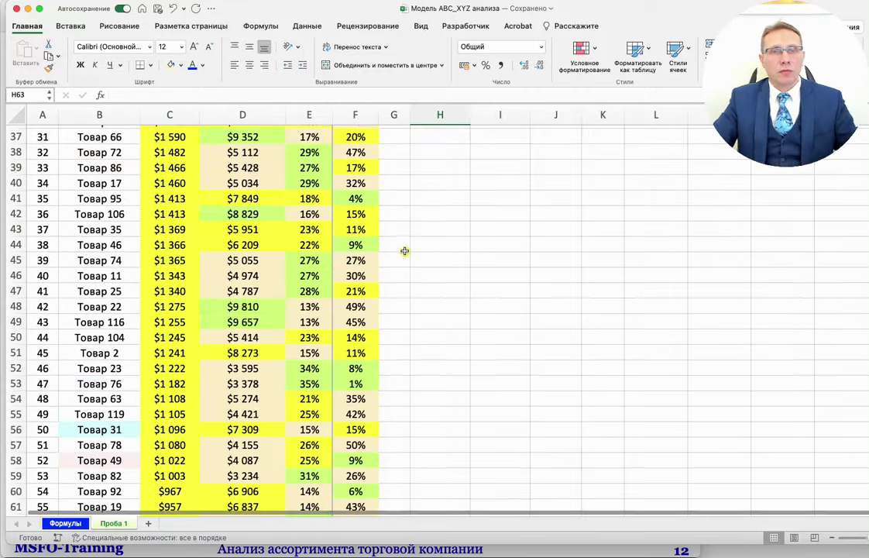
{"action": "scroll", "coordinate": [404, 251], "scroll_direction": "up", "scroll_amount": 3}
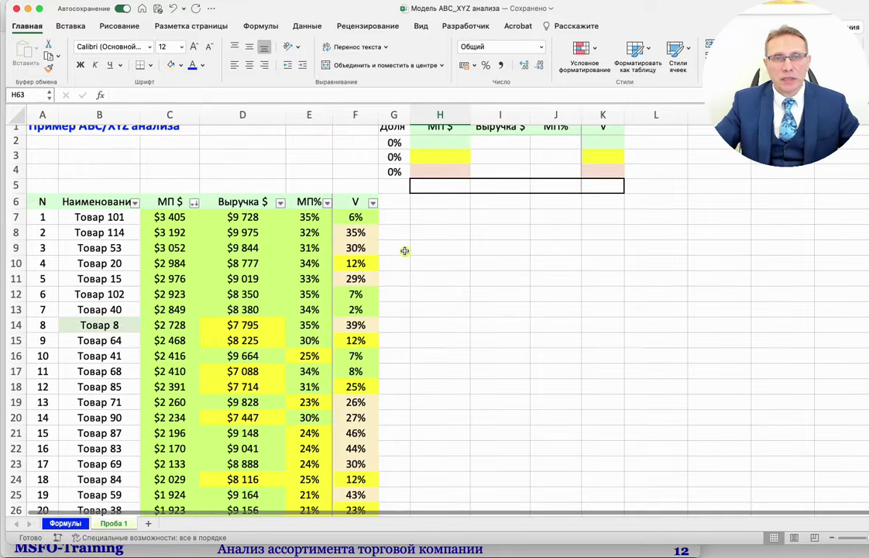
{"action": "scroll", "coordinate": [405, 251], "scroll_direction": "down", "scroll_amount": 15}
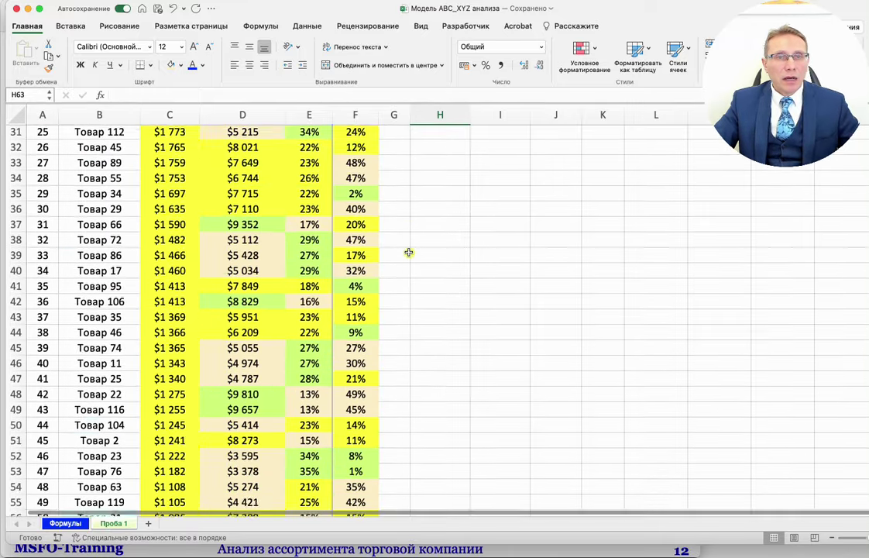
{"action": "scroll", "coordinate": [409, 252], "scroll_direction": "down", "scroll_amount": 16}
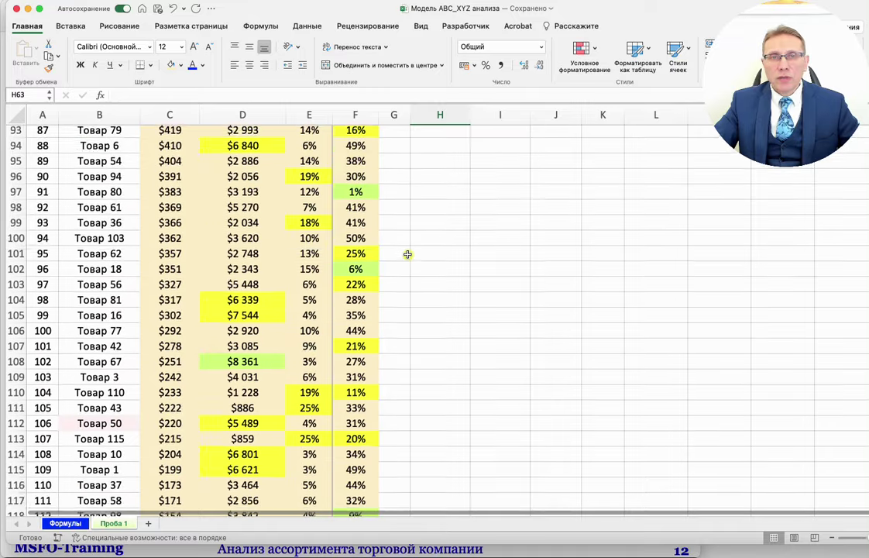
{"action": "scroll", "coordinate": [407, 255], "scroll_direction": "down", "scroll_amount": 3}
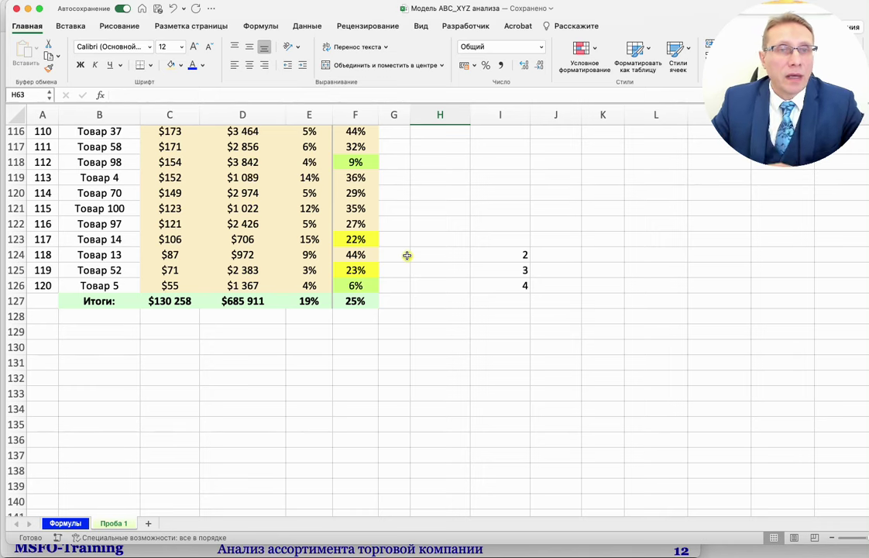
{"action": "left_click", "coordinate": [235, 301]}
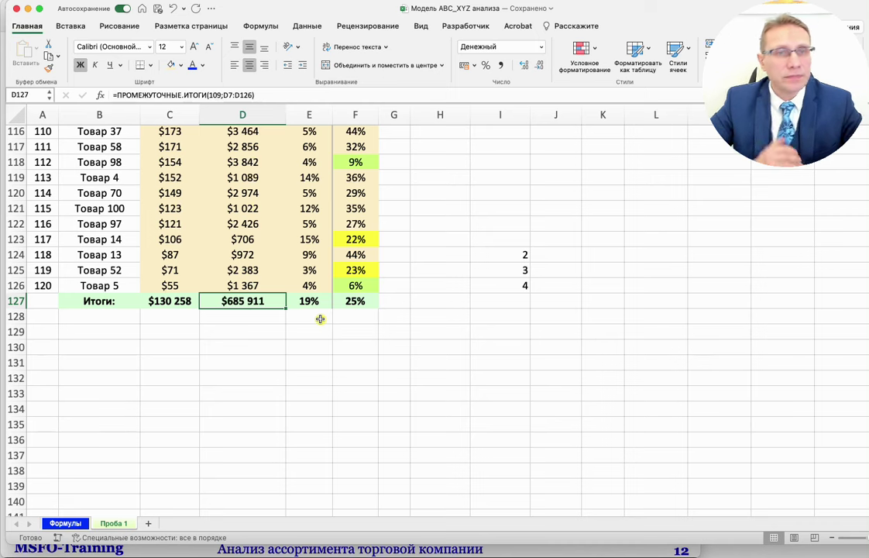
{"action": "left_click", "coordinate": [175, 302]}
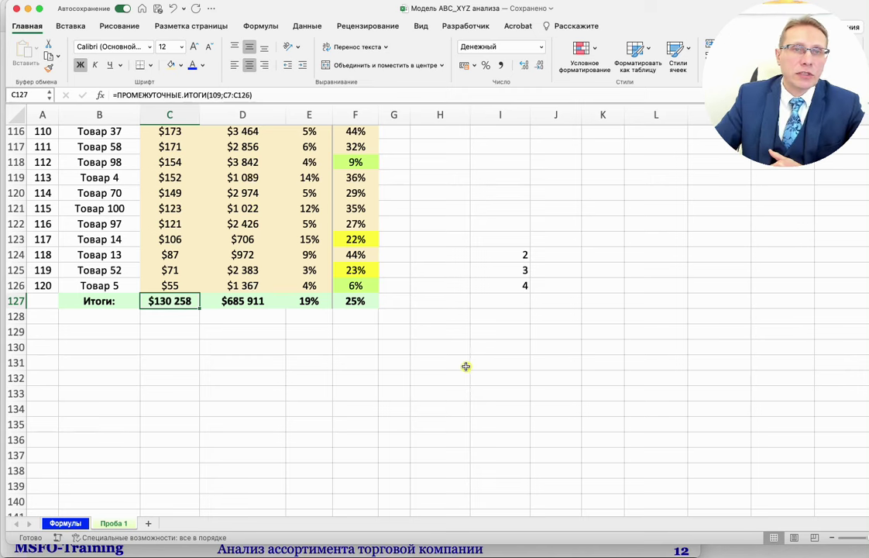
{"action": "left_click", "coordinate": [302, 301]}
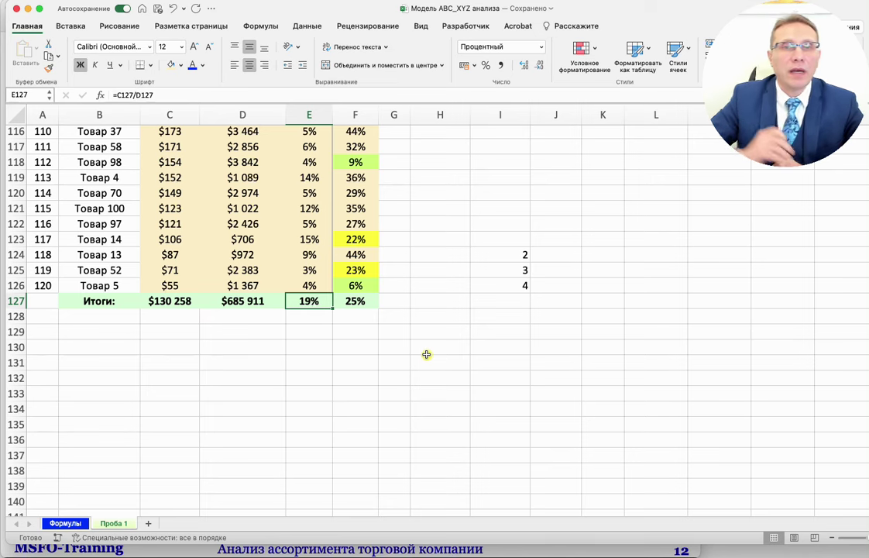
{"action": "key", "text": "Right"}
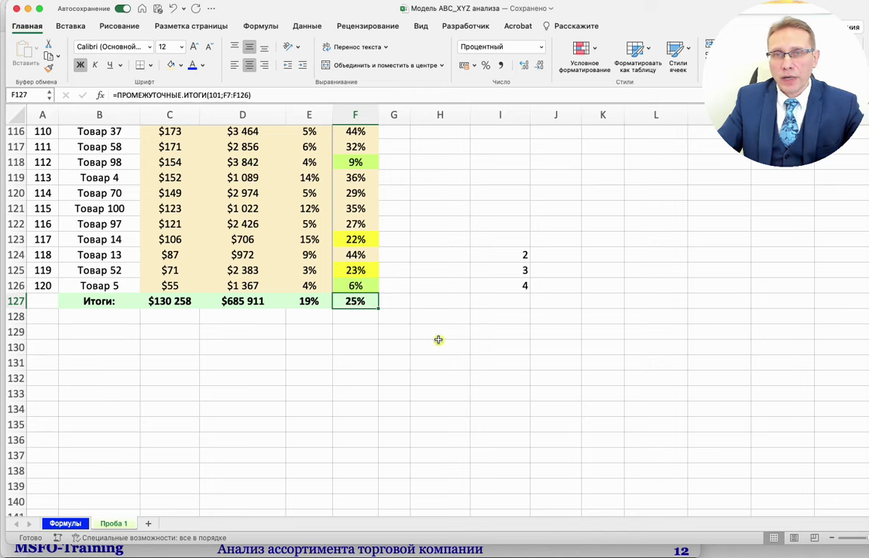
{"action": "scroll", "coordinate": [423, 341], "scroll_direction": "up", "scroll_amount": 5}
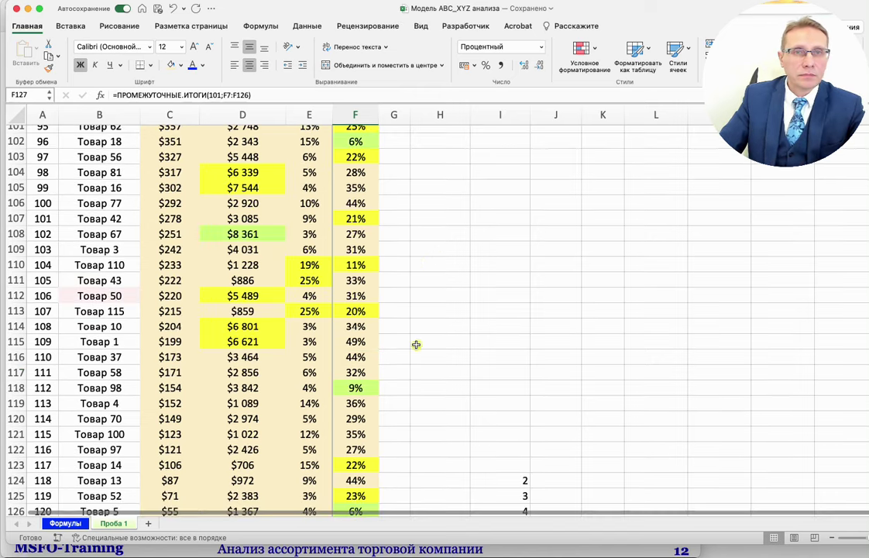
{"action": "scroll", "coordinate": [416, 344], "scroll_direction": "up", "scroll_amount": 17}
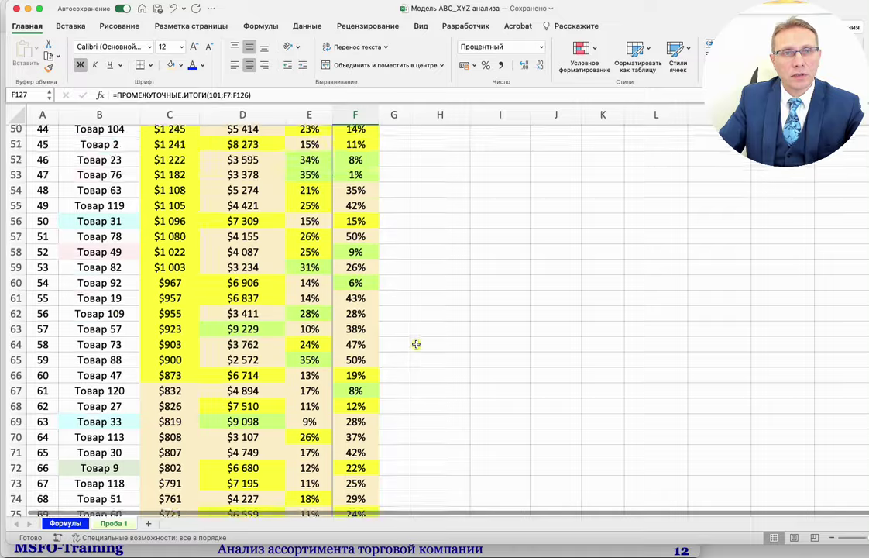
{"action": "scroll", "coordinate": [416, 344], "scroll_direction": "up", "scroll_amount": 12}
{"action": "scroll", "coordinate": [419, 342], "scroll_direction": "down", "scroll_amount": 5}
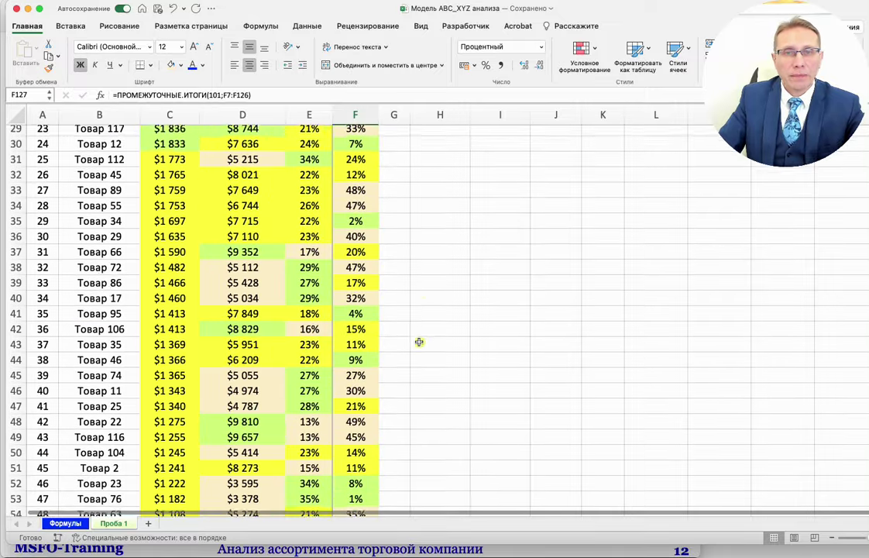
- Copy the Итоги row totals, C127:F127, and paste them as values into H5:K5 of the summary block
{"action": "scroll", "coordinate": [419, 342], "scroll_direction": "down", "scroll_amount": 20}
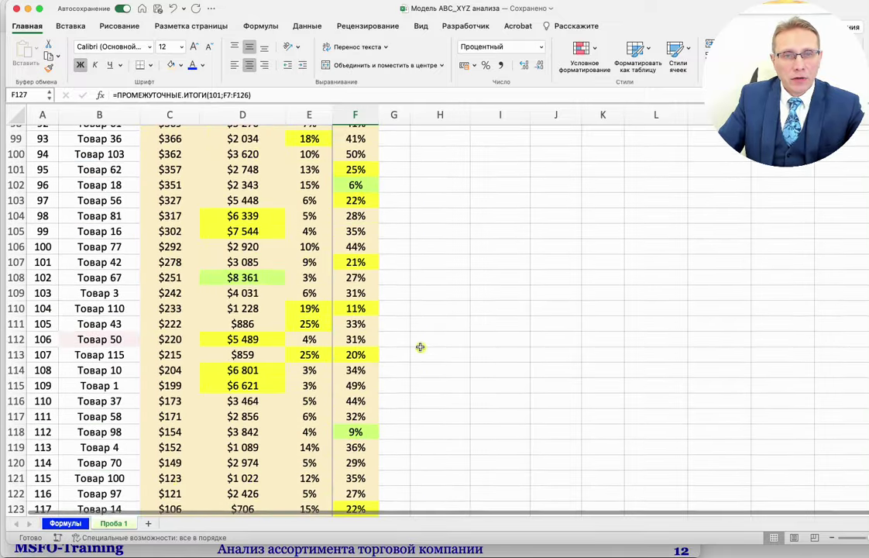
{"action": "scroll", "coordinate": [419, 347], "scroll_direction": "down", "scroll_amount": 6}
{"action": "left_click_drag", "start_coordinate": [164, 270], "coordinate": [363, 266]}
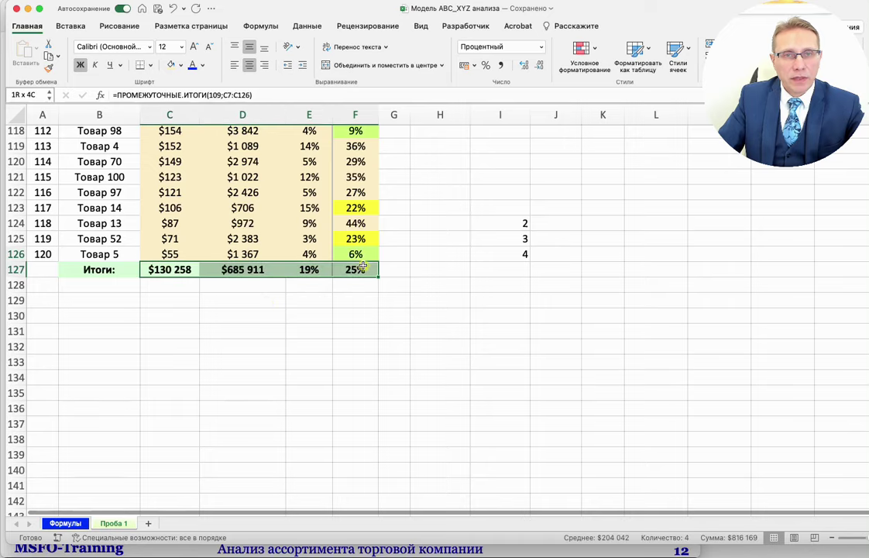
{"action": "right_click", "coordinate": [421, 266]}
{"action": "left_click", "coordinate": [437, 285]}
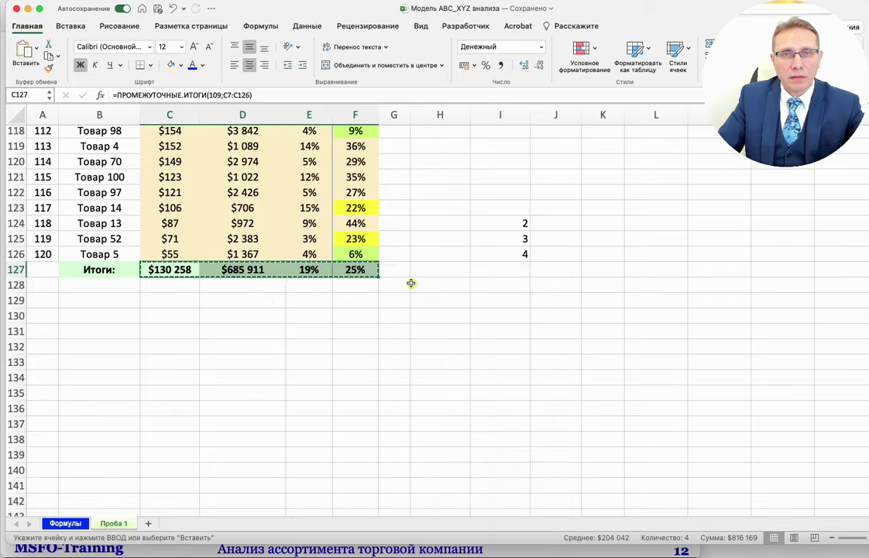
{"action": "scroll", "coordinate": [410, 283], "scroll_direction": "up", "scroll_amount": 20}
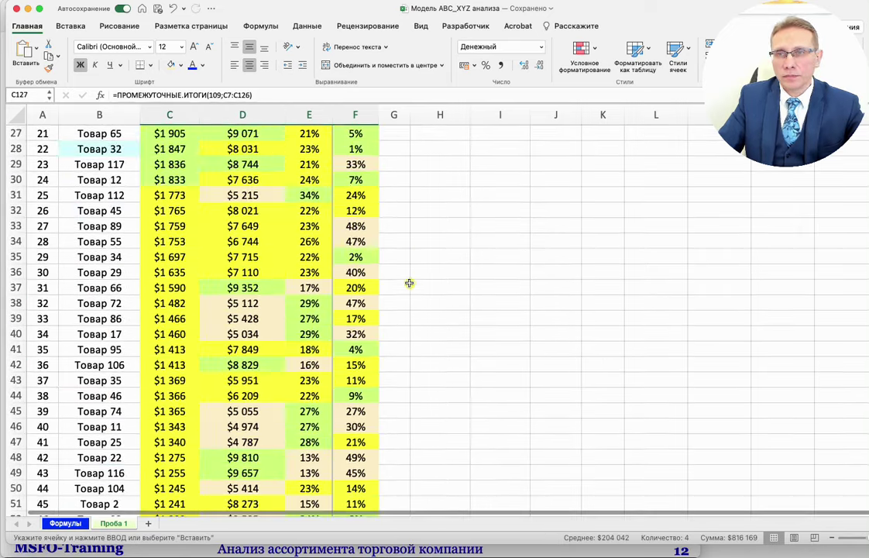
{"action": "scroll", "coordinate": [409, 283], "scroll_direction": "up", "scroll_amount": 9}
{"action": "right_click", "coordinate": [448, 194]}
{"action": "mouse_move", "coordinate": [535, 237]}
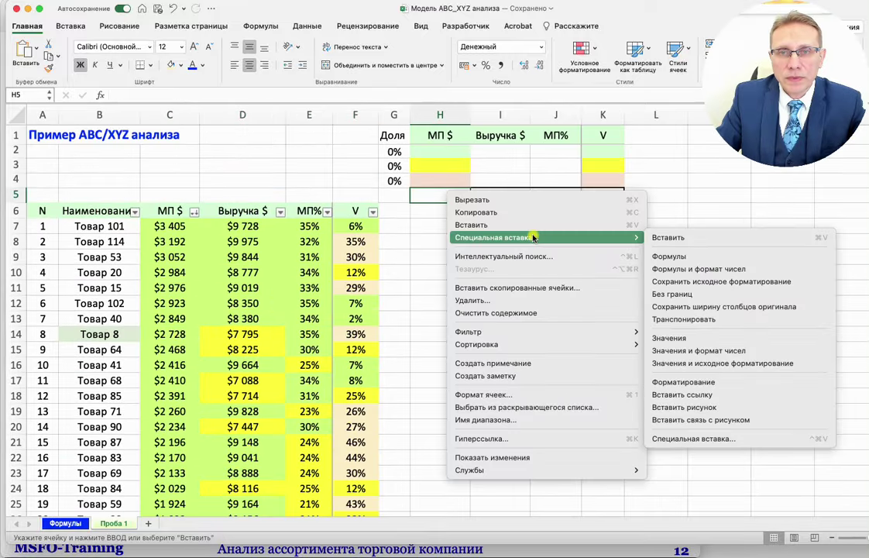
{"action": "left_click", "coordinate": [670, 338]}
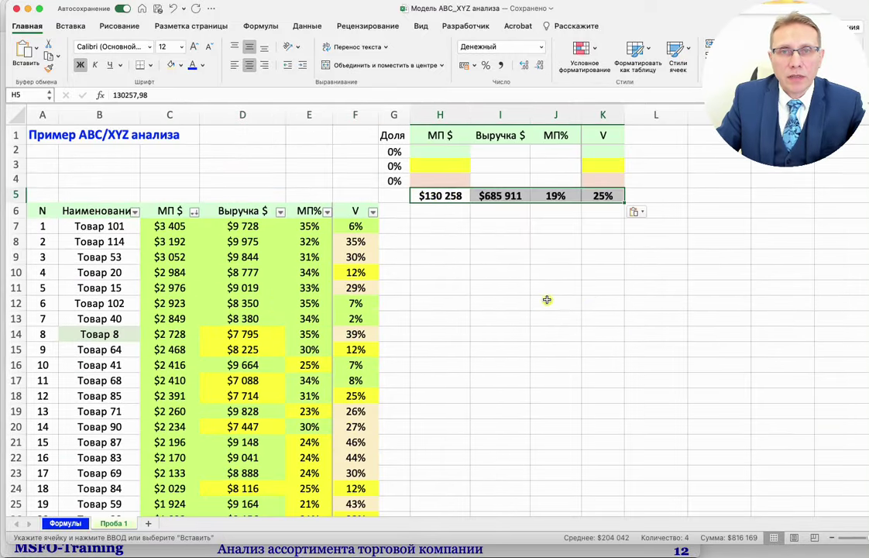
{"action": "left_click", "coordinate": [547, 300]}
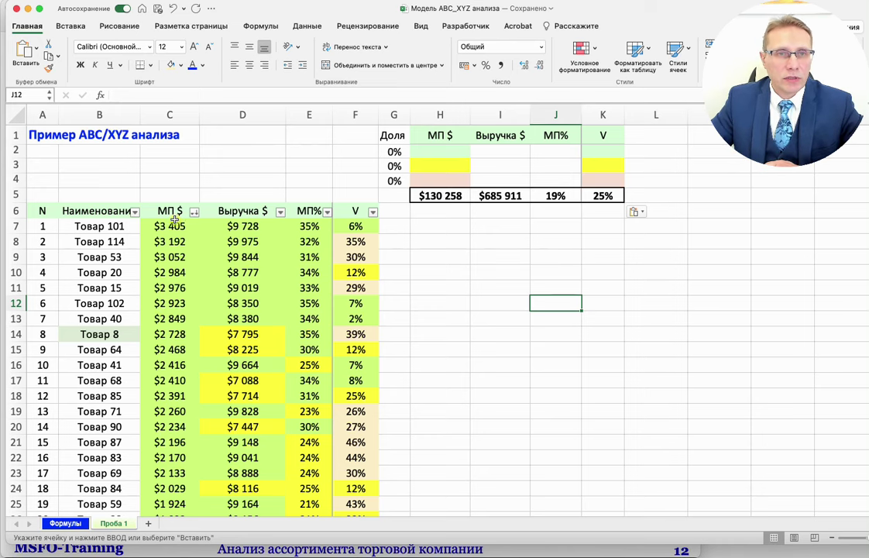
- Filter the product table by the lime green (Салатовый) cell colour in the МП $ column
{"action": "left_click", "coordinate": [195, 213]}
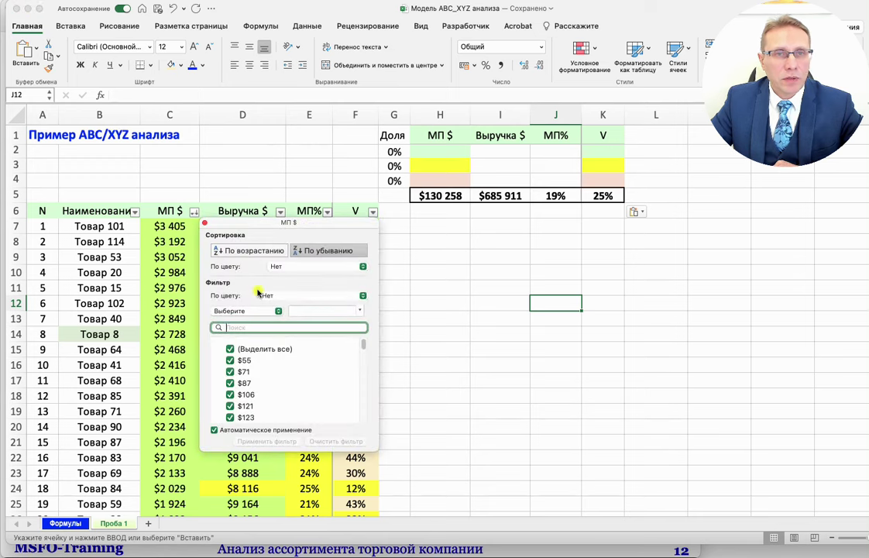
{"action": "left_click", "coordinate": [335, 296]}
{"action": "mouse_move", "coordinate": [316, 307]}
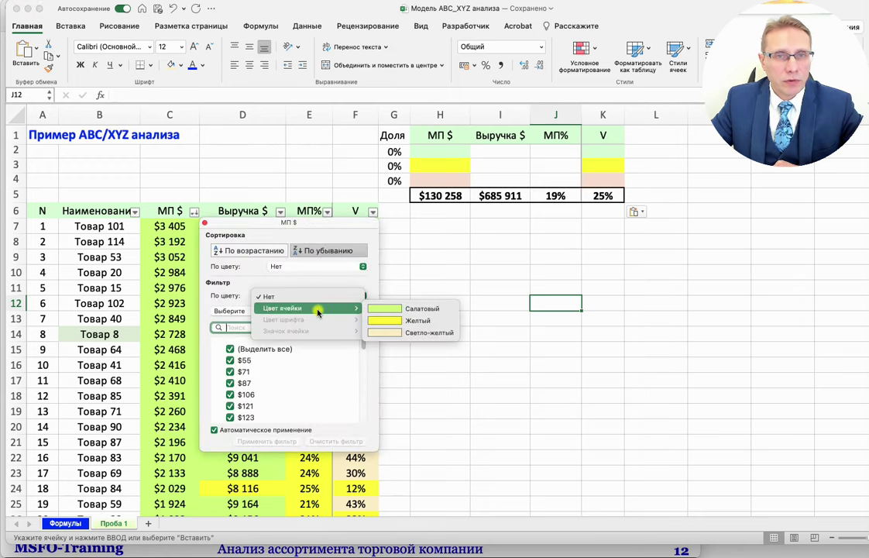
{"action": "left_click", "coordinate": [385, 312]}
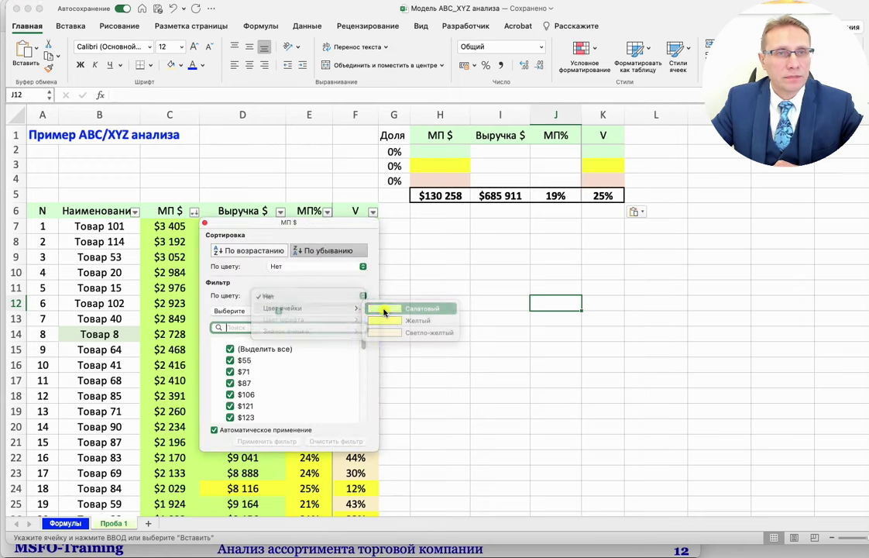
- Paste the filtered Итоги totals, C127:F127, as values into H2:K2 and check the Доля formula in G2
{"action": "scroll", "coordinate": [211, 271], "scroll_direction": "down", "scroll_amount": 3}
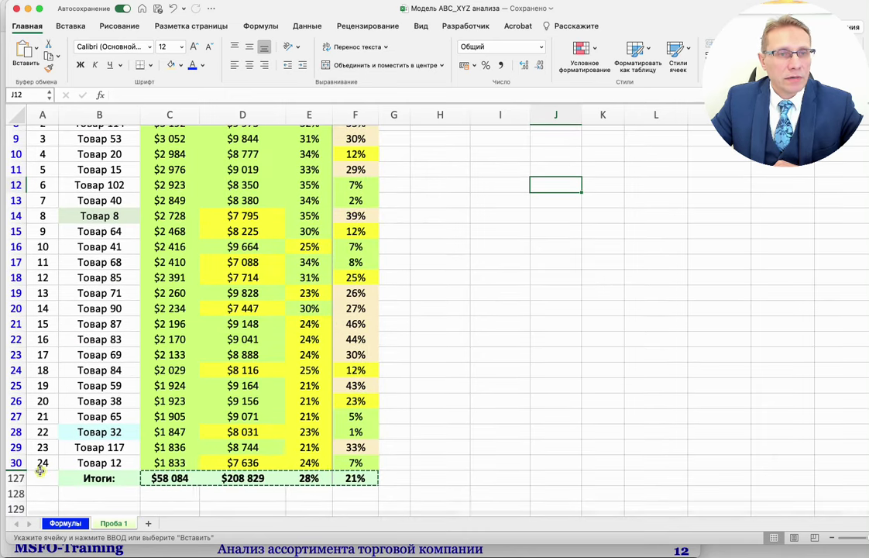
{"action": "left_click", "coordinate": [170, 478]}
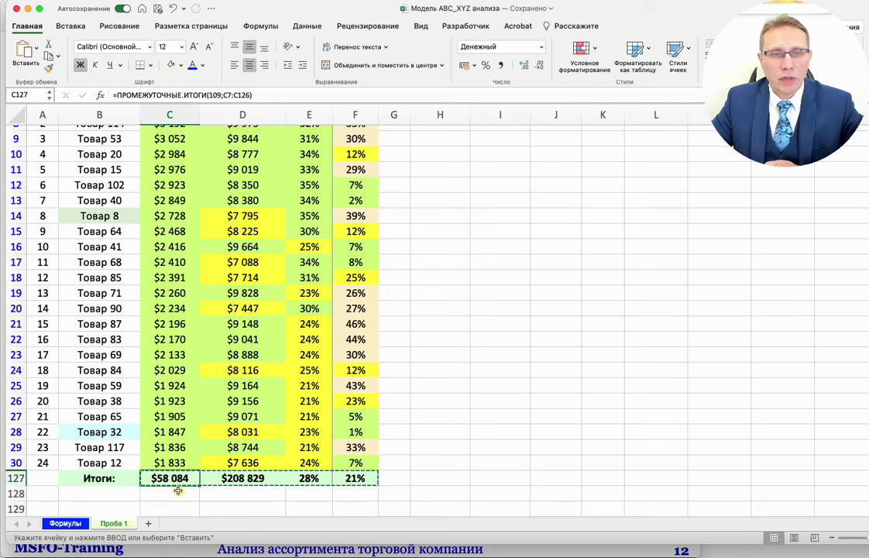
{"action": "left_click_drag", "start_coordinate": [174, 477], "coordinate": [316, 474]}
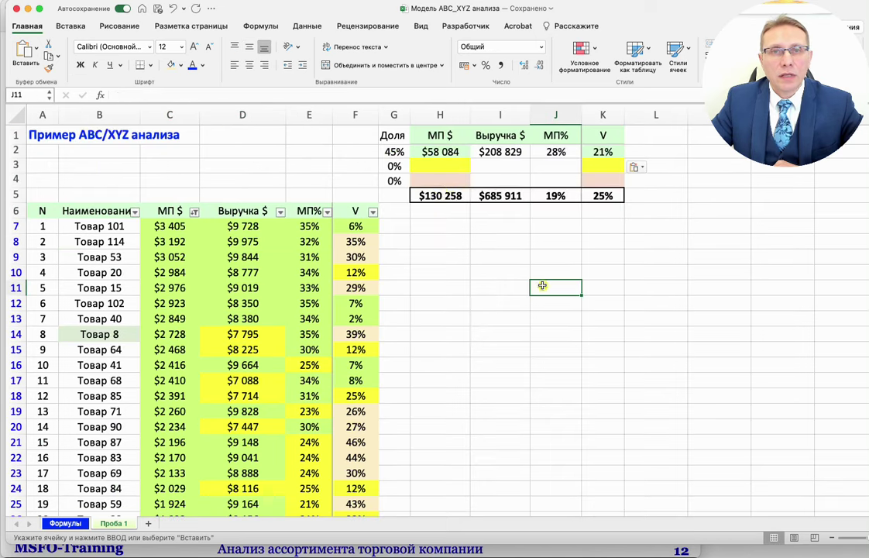
{"action": "left_click", "coordinate": [440, 151]}
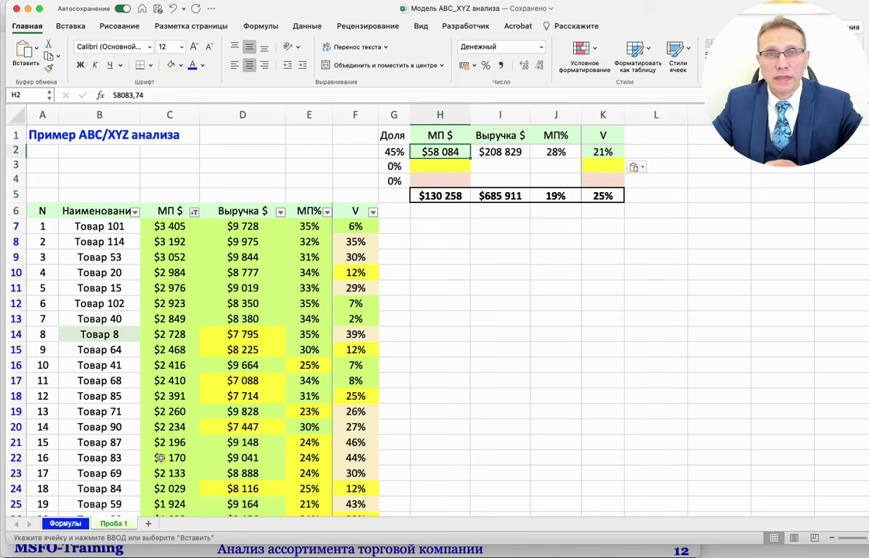
{"action": "left_click", "coordinate": [393, 152]}
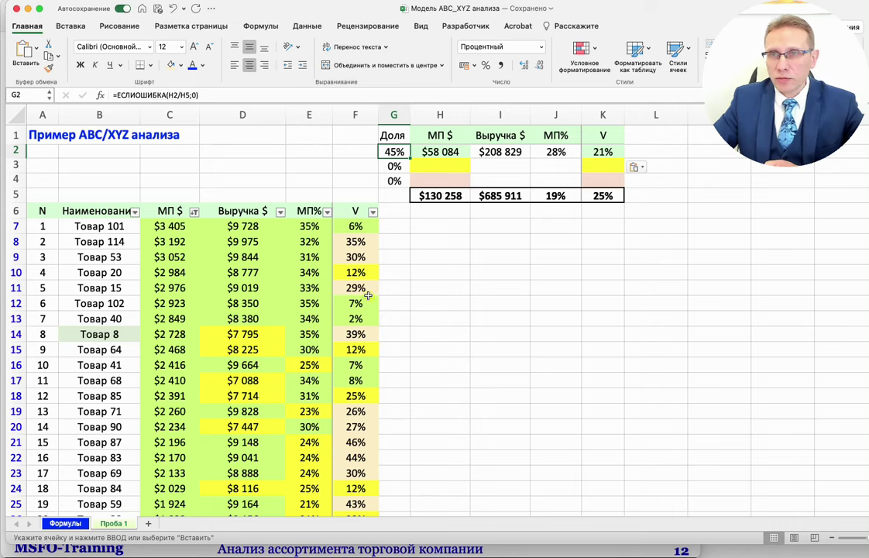
- Switch the МП $ column's cell colour filter to yellow (Желтый)
{"action": "scroll", "coordinate": [326, 325], "scroll_direction": "down", "scroll_amount": 3}
{"action": "scroll", "coordinate": [177, 356], "scroll_direction": "up", "scroll_amount": 3}
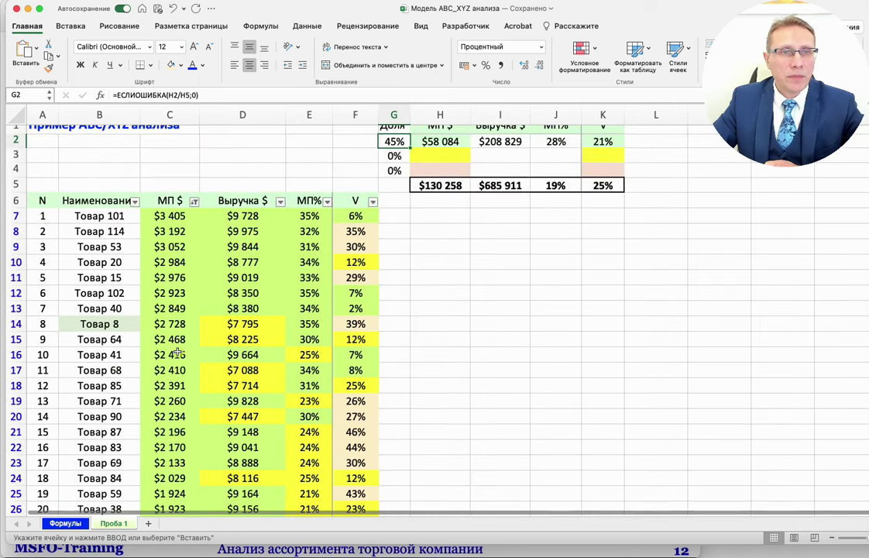
{"action": "left_click", "coordinate": [194, 201]}
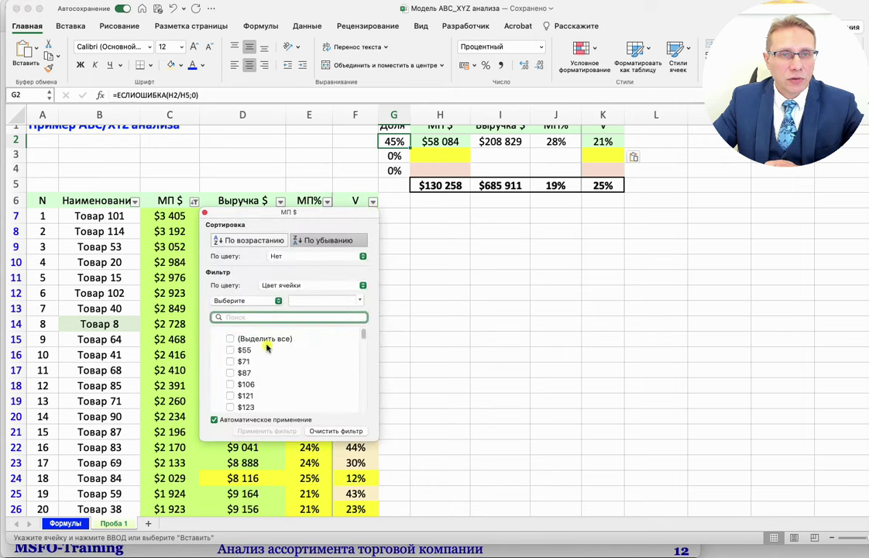
{"action": "left_click", "coordinate": [312, 286]}
{"action": "mouse_move", "coordinate": [314, 285]}
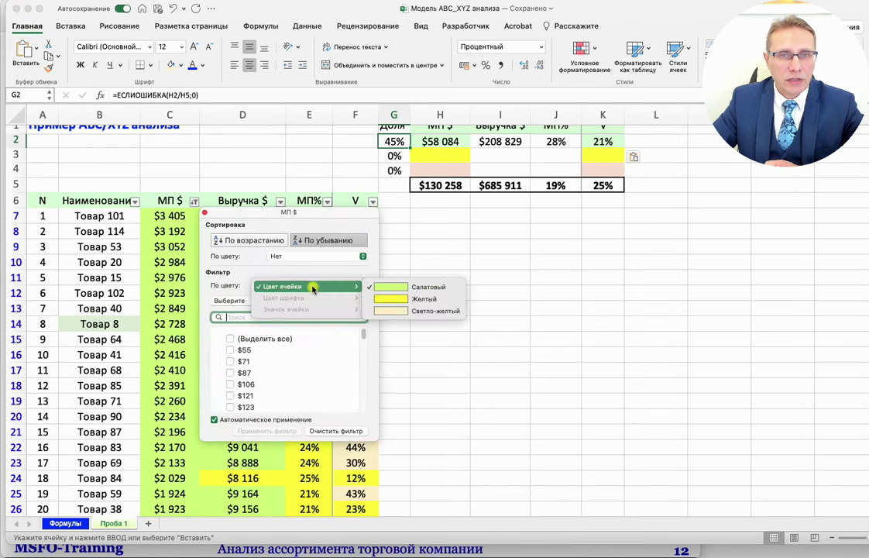
{"action": "left_click", "coordinate": [383, 300]}
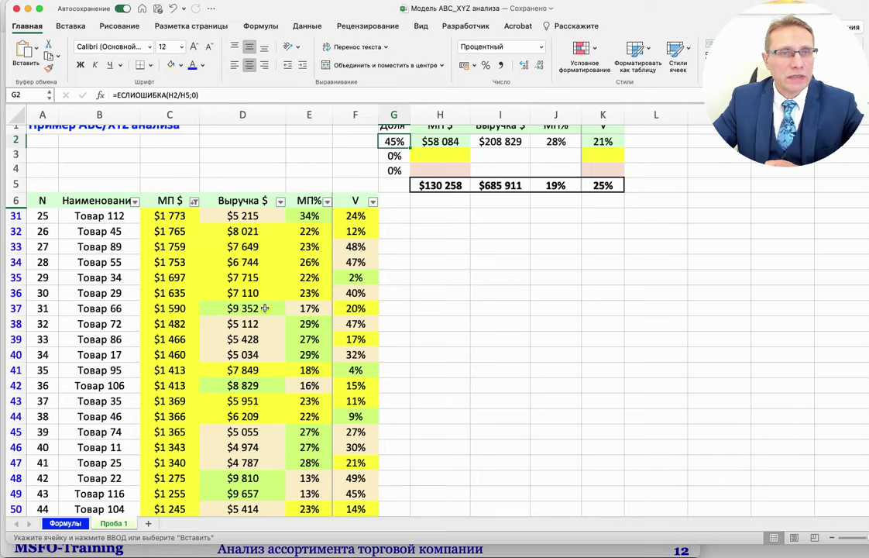
- Copy the yellow group's Итоги totals, C127:F127, and paste them as values into H3:K3
{"action": "scroll", "coordinate": [169, 310], "scroll_direction": "down", "scroll_amount": 10}
{"action": "scroll", "coordinate": [170, 310], "scroll_direction": "down", "scroll_amount": 3}
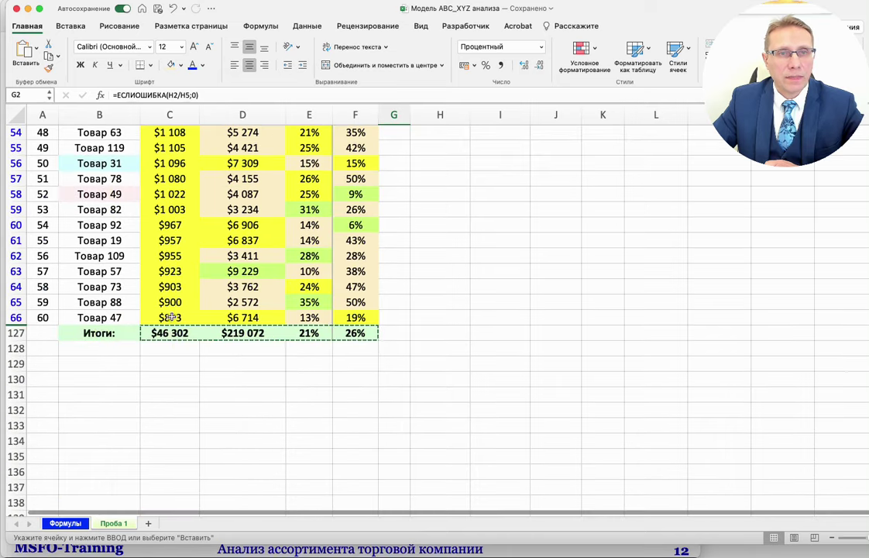
{"action": "left_click_drag", "start_coordinate": [170, 333], "coordinate": [355, 334]}
{"action": "right_click", "coordinate": [273, 333]}
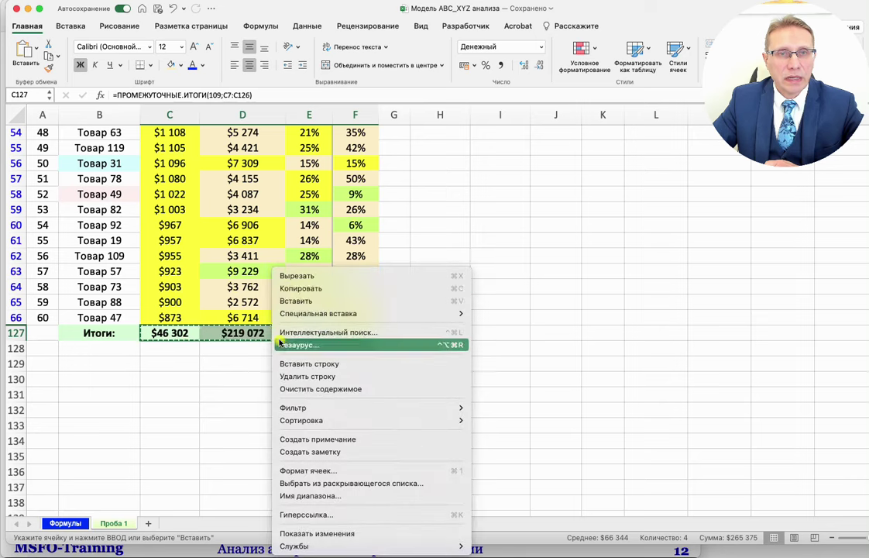
{"action": "left_click", "coordinate": [300, 289]}
{"action": "scroll", "coordinate": [473, 345], "scroll_direction": "up", "scroll_amount": 2}
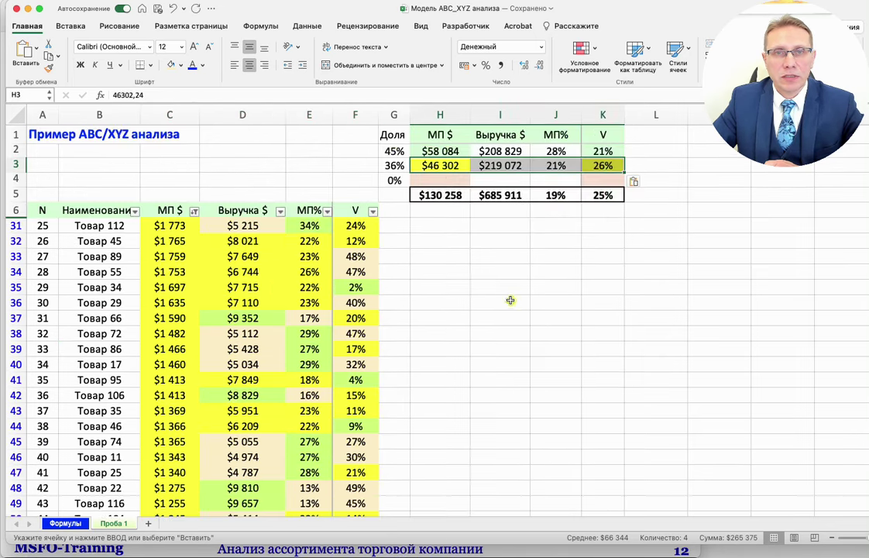
{"action": "left_click", "coordinate": [503, 300]}
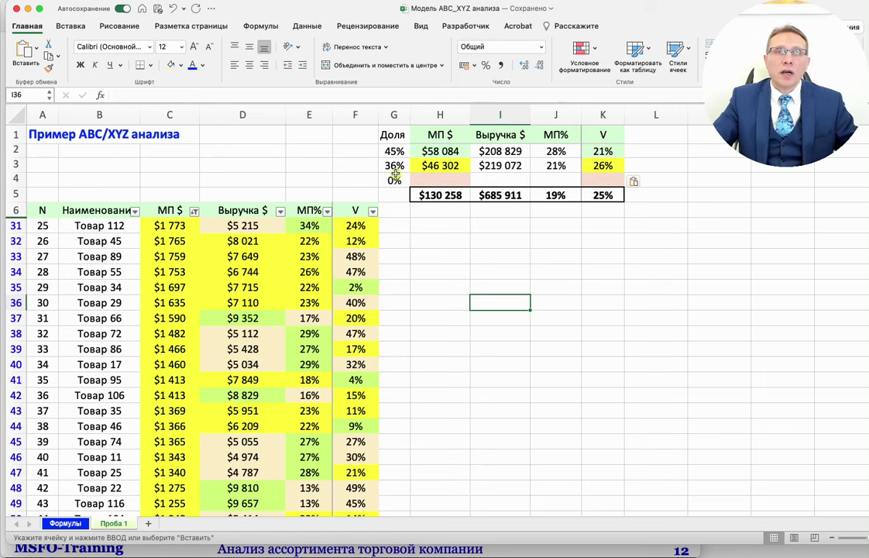
- Check the Доля formula in G3, and switch the МП $ column's cell colour filter to light yellow (Светло-желтый)
{"action": "left_click", "coordinate": [395, 169]}
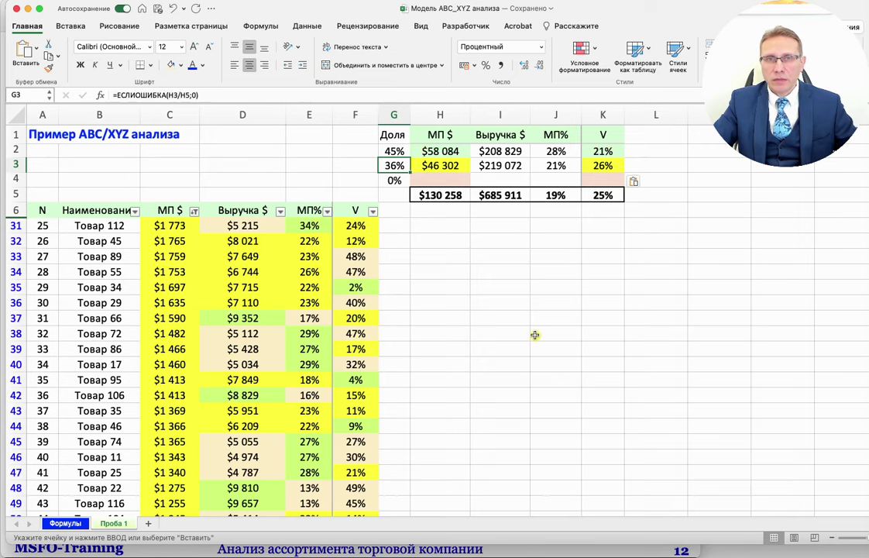
{"action": "scroll", "coordinate": [535, 335], "scroll_direction": "down", "scroll_amount": 5}
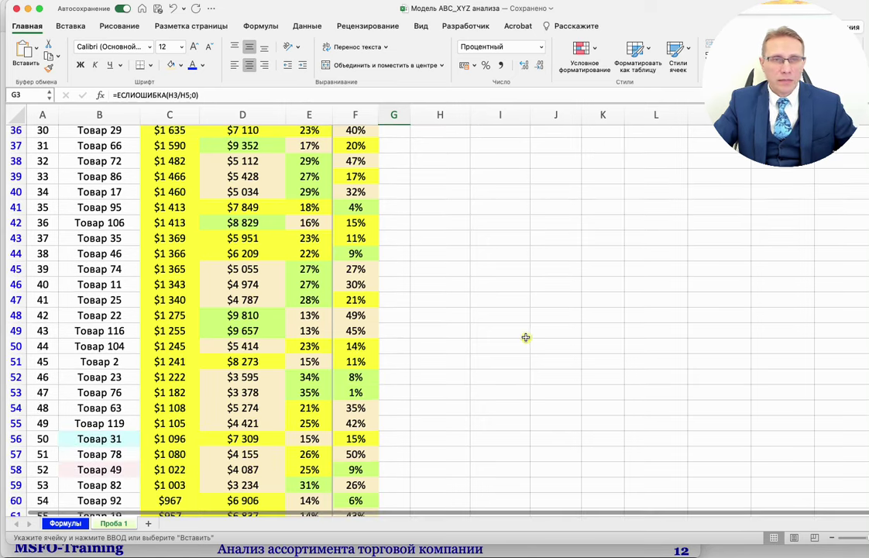
{"action": "scroll", "coordinate": [523, 338], "scroll_direction": "up", "scroll_amount": 5}
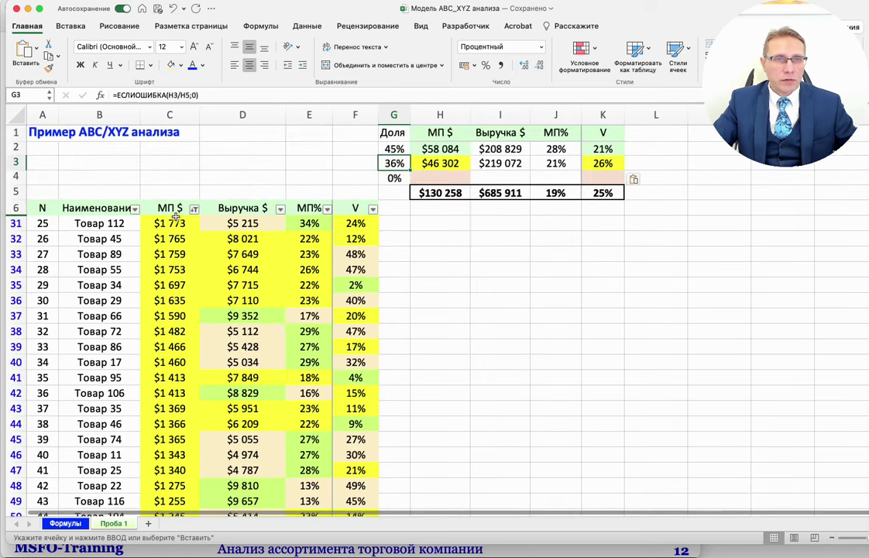
{"action": "left_click", "coordinate": [193, 209]}
{"action": "left_click", "coordinate": [326, 294]}
{"action": "mouse_move", "coordinate": [326, 294]}
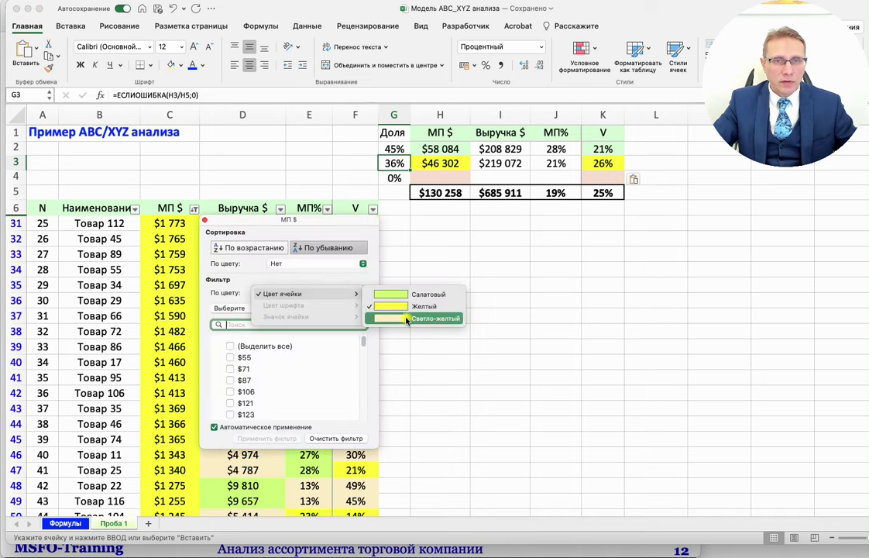
{"action": "left_click", "coordinate": [405, 319]}
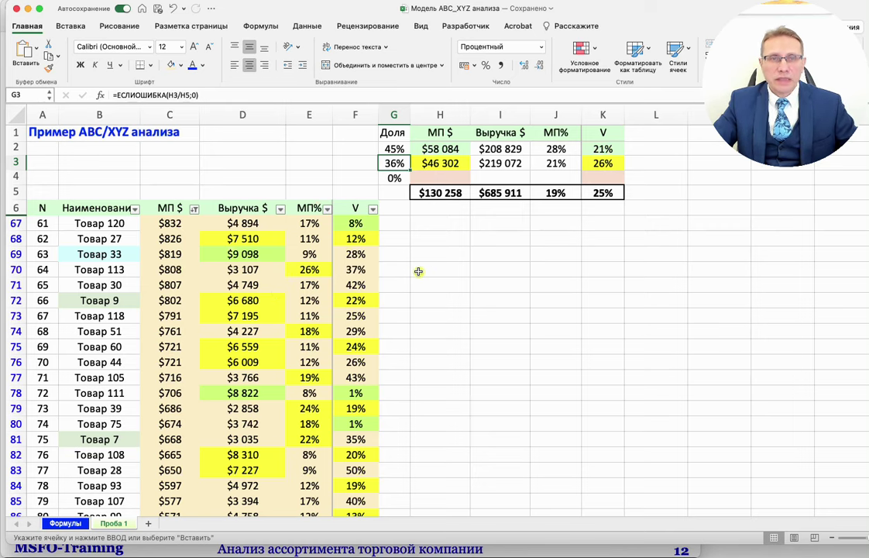
- Copy the light yellow group's Итоги totals, C127:F127, as values into H4:K4 and check the Доля formulas in G4 and G2
{"action": "scroll", "coordinate": [414, 271], "scroll_direction": "down", "scroll_amount": 10}
{"action": "scroll", "coordinate": [413, 287], "scroll_direction": "down", "scroll_amount": 5}
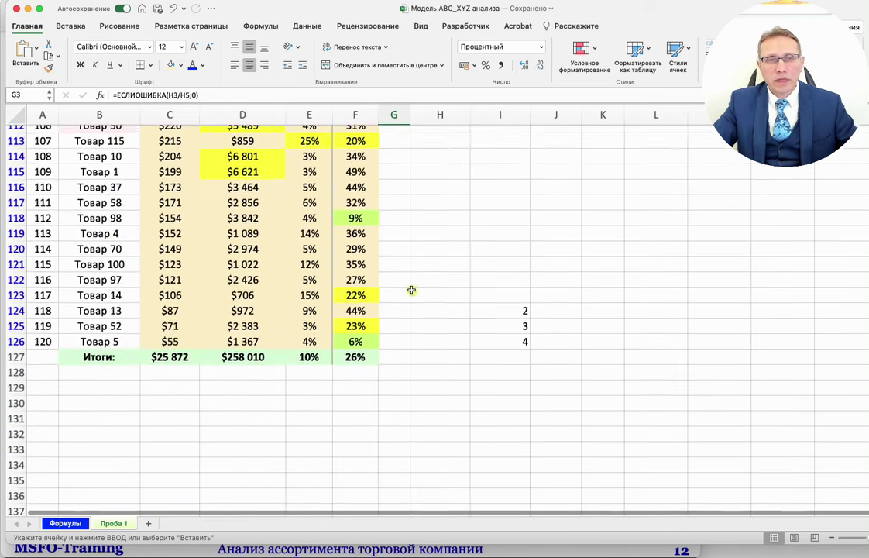
{"action": "left_click", "coordinate": [186, 331]}
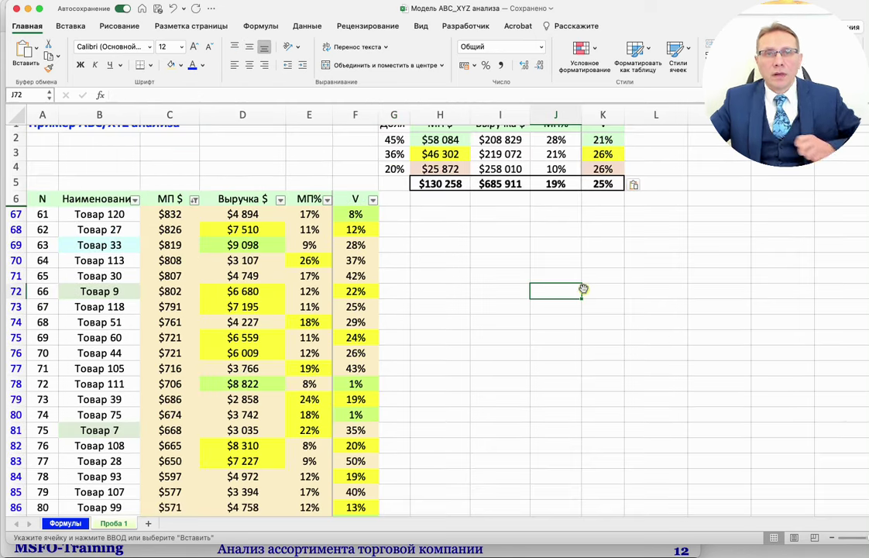
{"action": "left_click", "coordinate": [394, 168]}
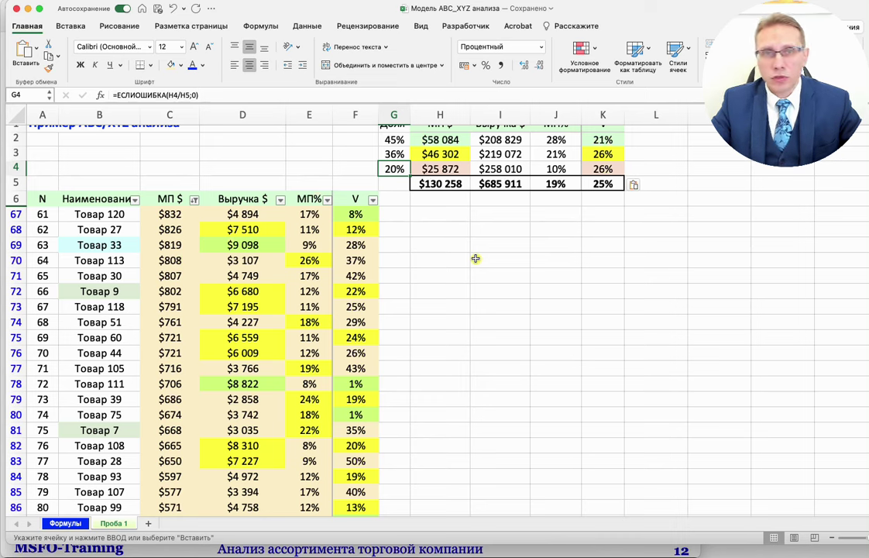
{"action": "left_click", "coordinate": [346, 140]}
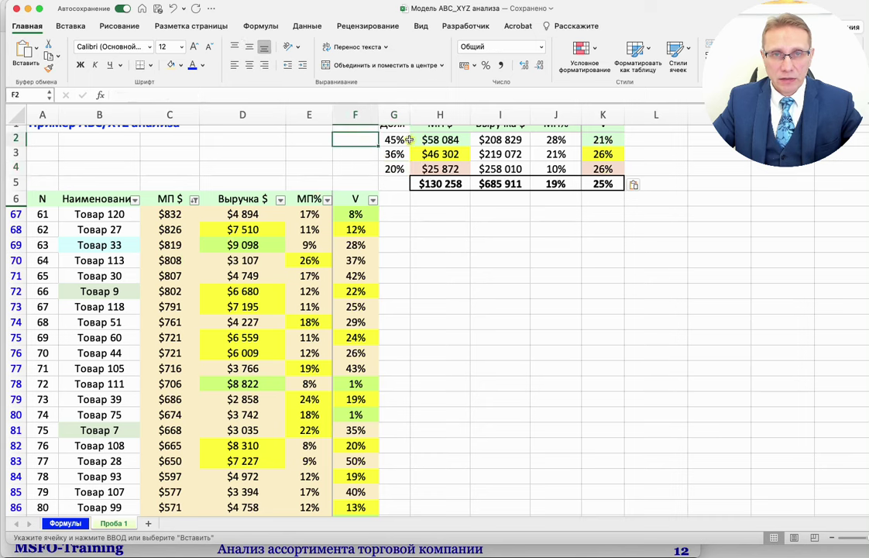
{"action": "left_click", "coordinate": [394, 139]}
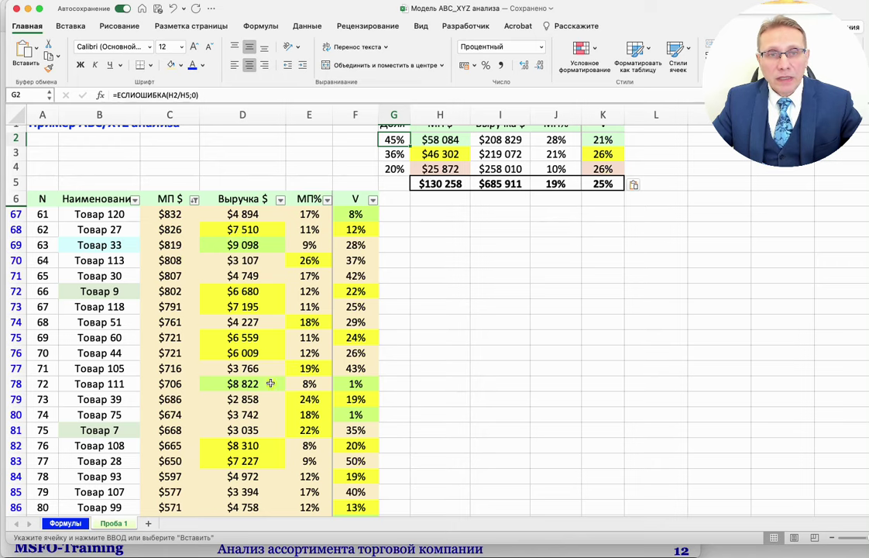
- Examine the light yellow group's МП $, Выручка $ and МП% columns, focusing on the values for Товар 91 in row 90
{"action": "scroll", "coordinate": [258, 337], "scroll_direction": "down", "scroll_amount": 3}
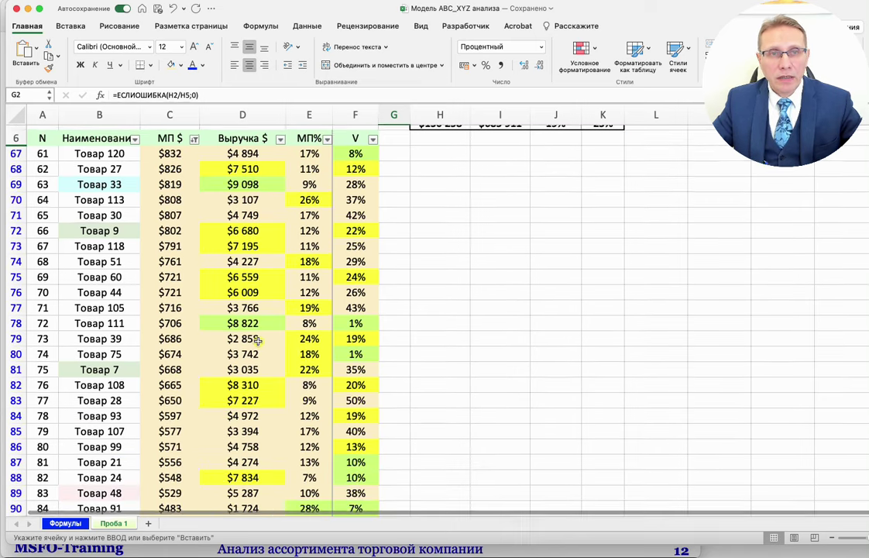
{"action": "scroll", "coordinate": [258, 340], "scroll_direction": "up", "scroll_amount": 3}
{"action": "left_click", "coordinate": [172, 201]}
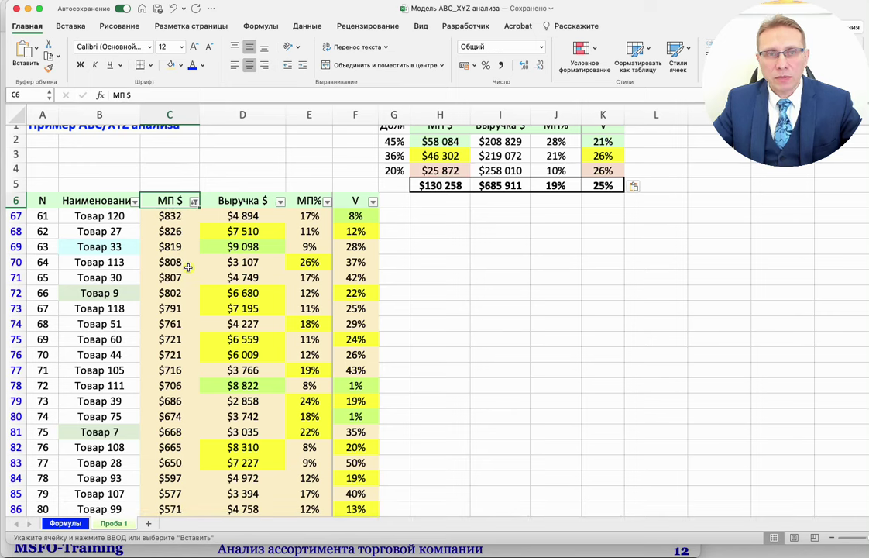
{"action": "key", "text": "Right"}
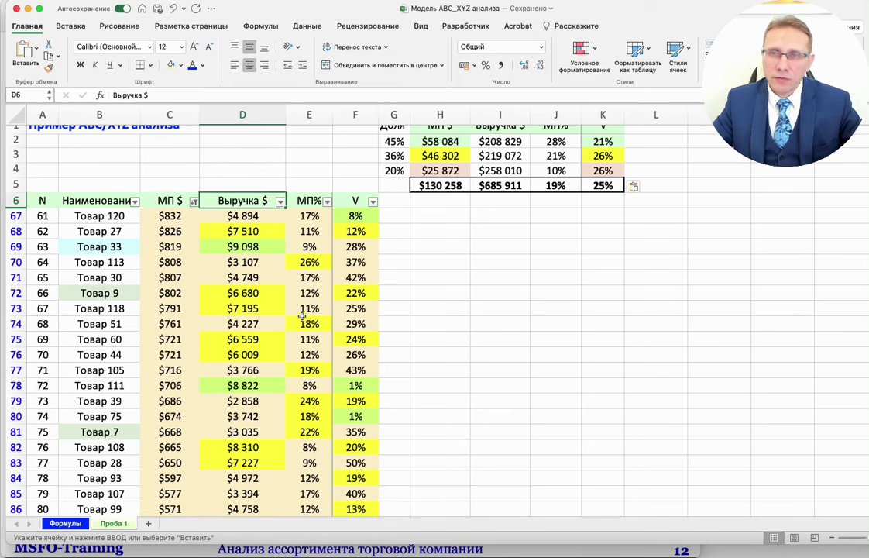
{"action": "left_click", "coordinate": [310, 199]}
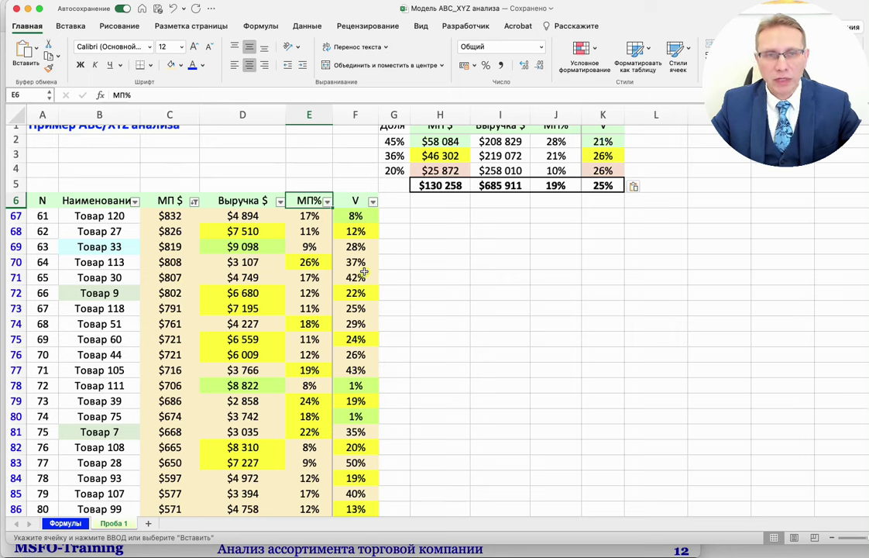
{"action": "scroll", "coordinate": [315, 344], "scroll_direction": "down", "scroll_amount": 5}
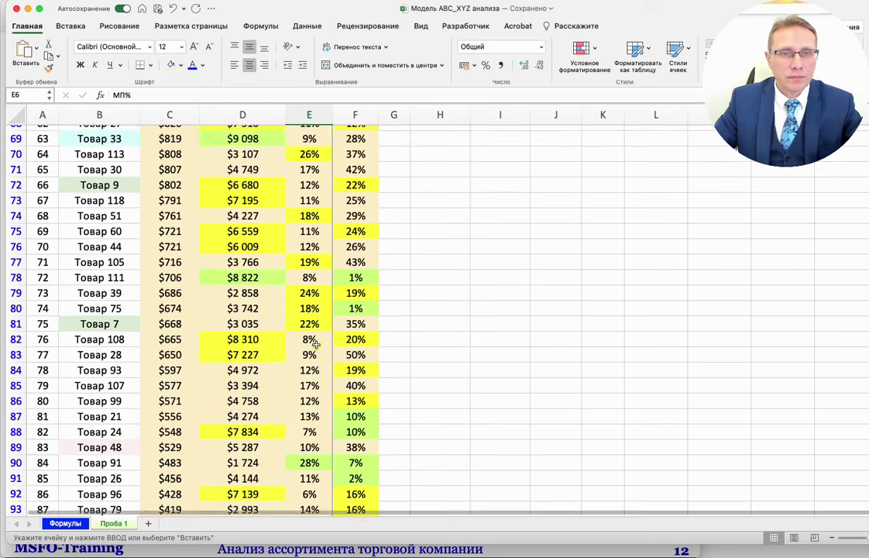
{"action": "scroll", "coordinate": [315, 345], "scroll_direction": "down", "scroll_amount": 7}
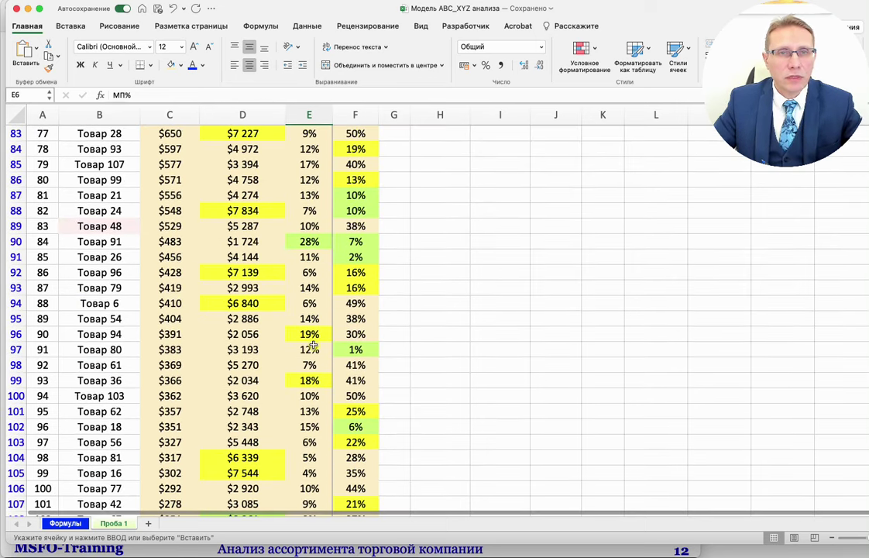
{"action": "left_click", "coordinate": [303, 242]}
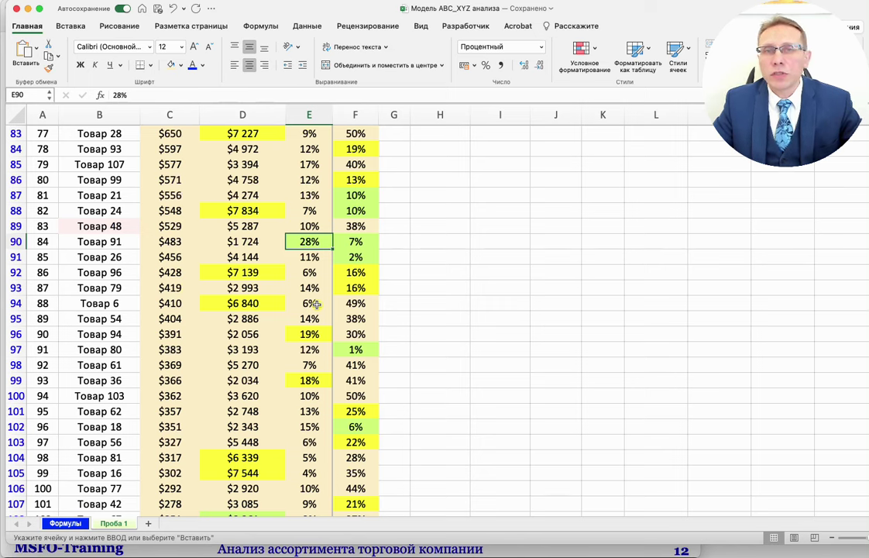
{"action": "left_click", "coordinate": [237, 255]}
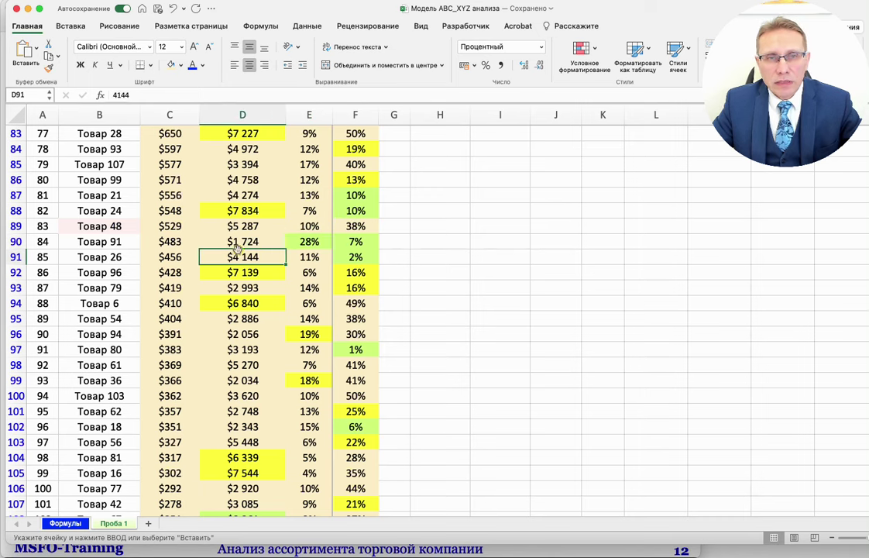
{"action": "left_click", "coordinate": [263, 242]}
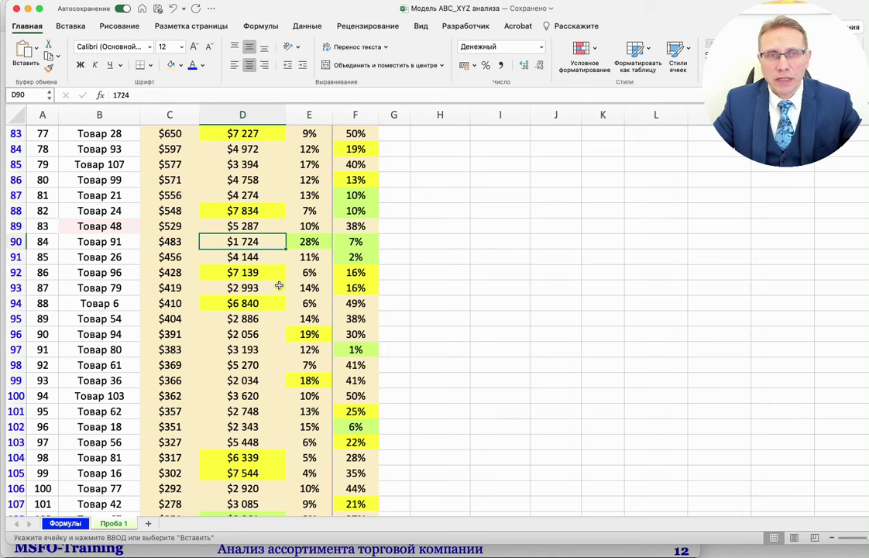
{"action": "left_click", "coordinate": [152, 240]}
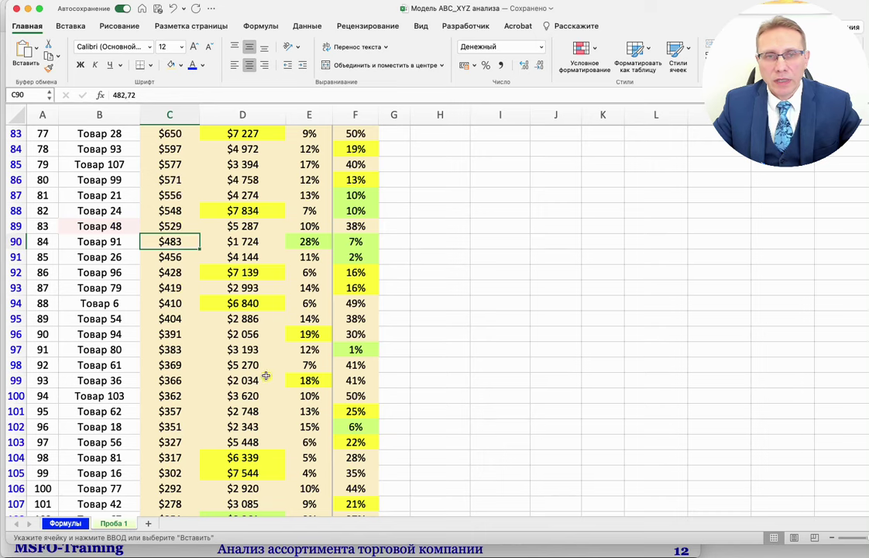
- Examine the Выручка $, МП% and МП $ values of Товар 67 in row 108 and the remaining products down to Итоги
{"action": "scroll", "coordinate": [292, 384], "scroll_direction": "down", "scroll_amount": 3}
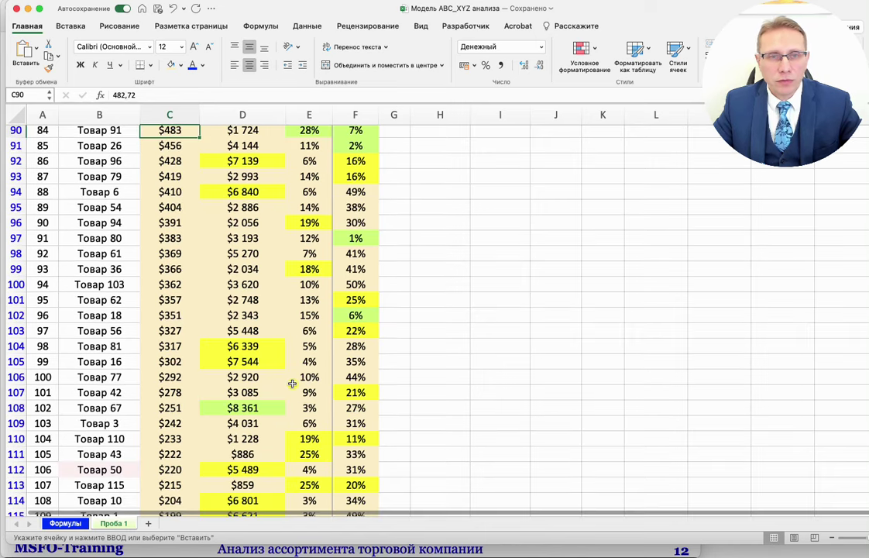
{"action": "scroll", "coordinate": [292, 383], "scroll_direction": "down", "scroll_amount": 3}
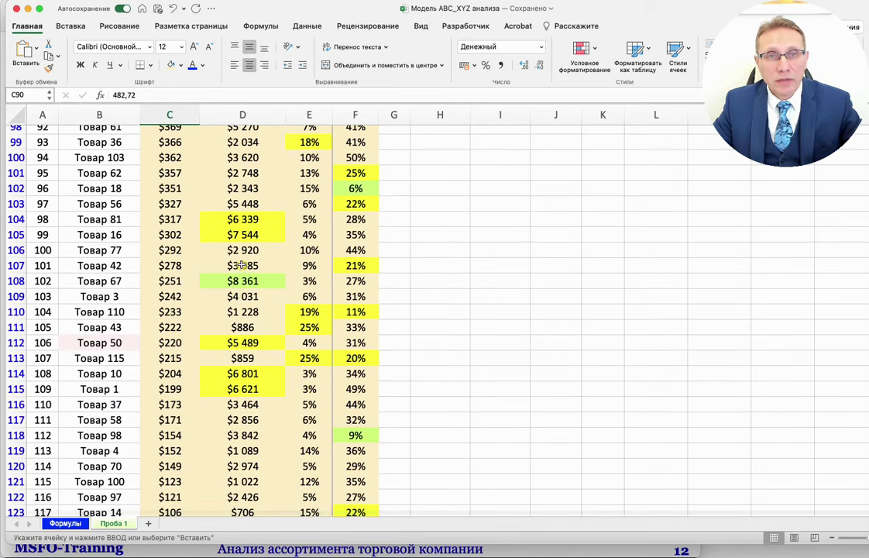
{"action": "left_click", "coordinate": [243, 280]}
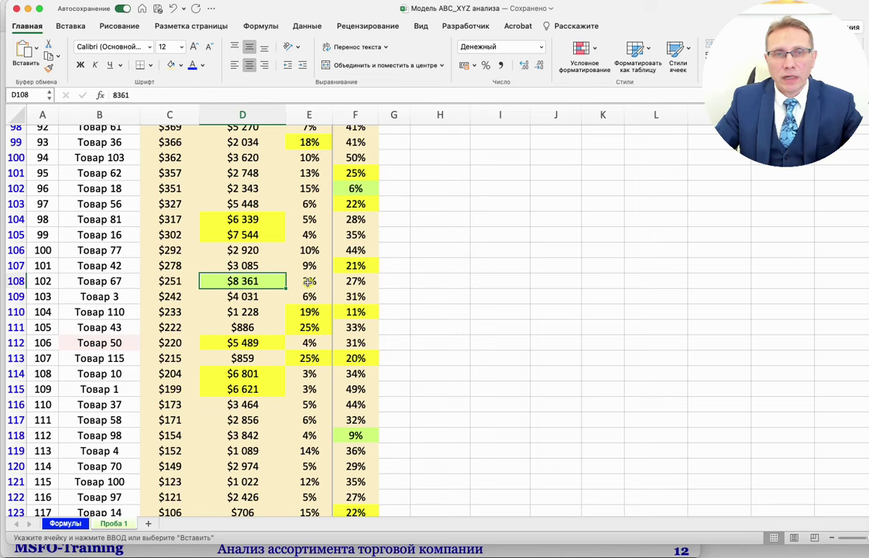
{"action": "key", "text": "Right"}
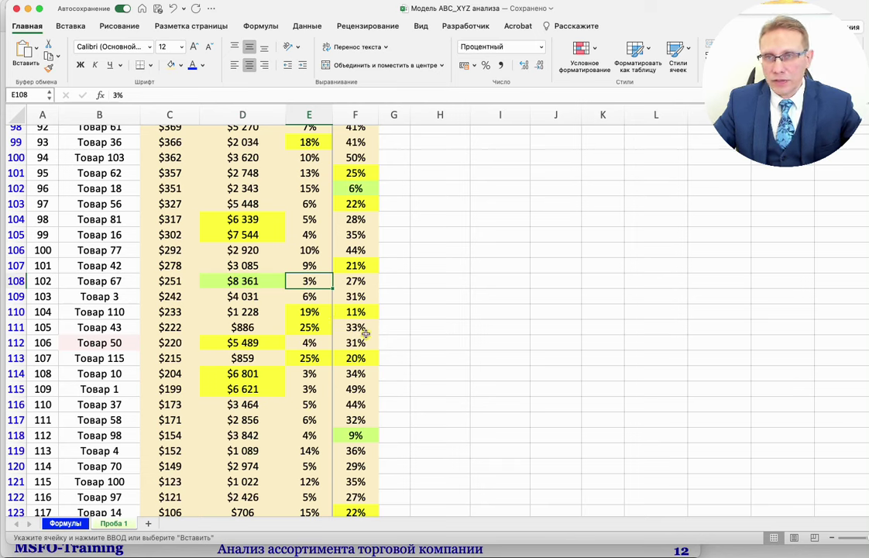
{"action": "left_click", "coordinate": [172, 281]}
{"action": "scroll", "coordinate": [286, 389], "scroll_direction": "down", "scroll_amount": 4}
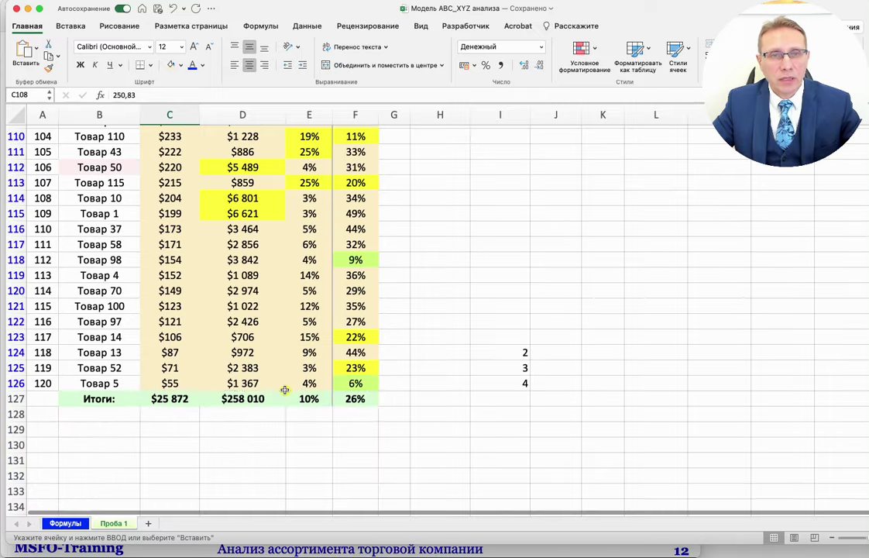
{"action": "scroll", "coordinate": [300, 418], "scroll_direction": "up", "scroll_amount": 4}
{"action": "scroll", "coordinate": [300, 399], "scroll_direction": "up", "scroll_amount": 10}
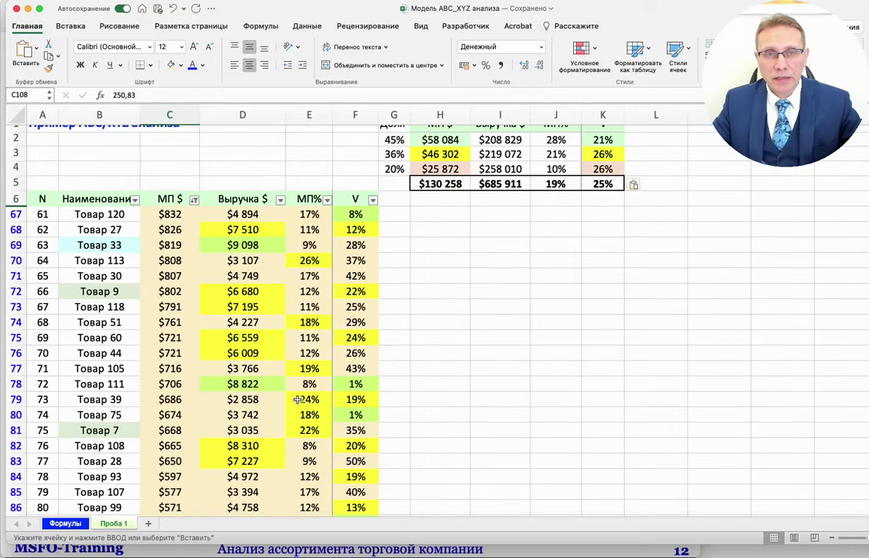
- Clear the cell colour filter from the МП $ column so that all products are listed
{"action": "left_click", "coordinate": [467, 311]}
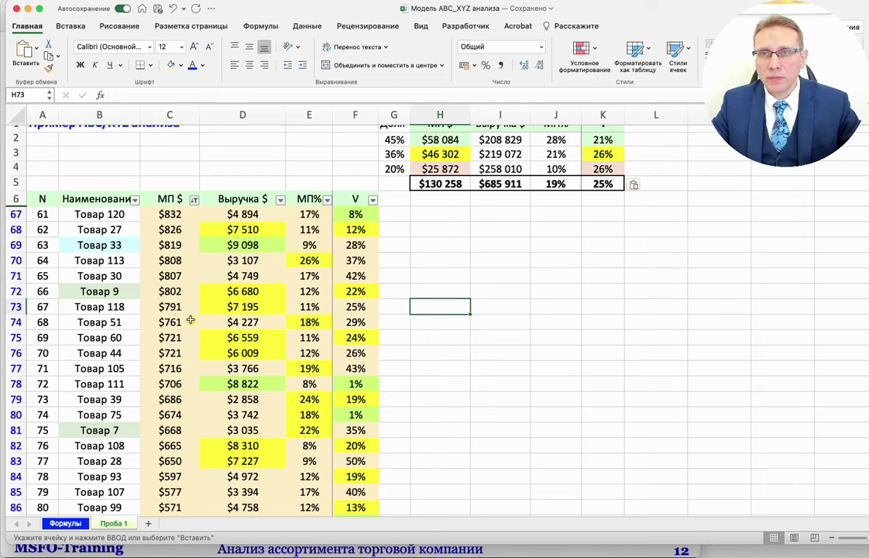
{"action": "left_click", "coordinate": [135, 201]}
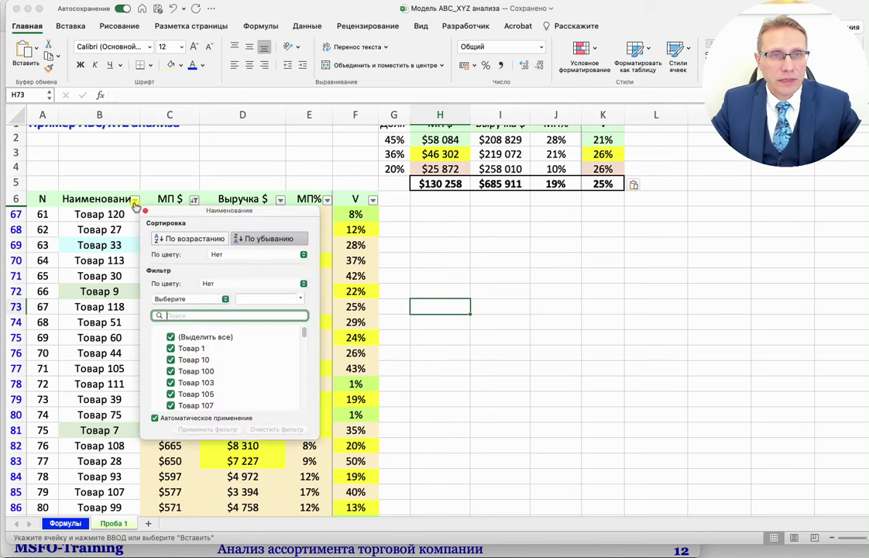
{"action": "left_click", "coordinate": [424, 235]}
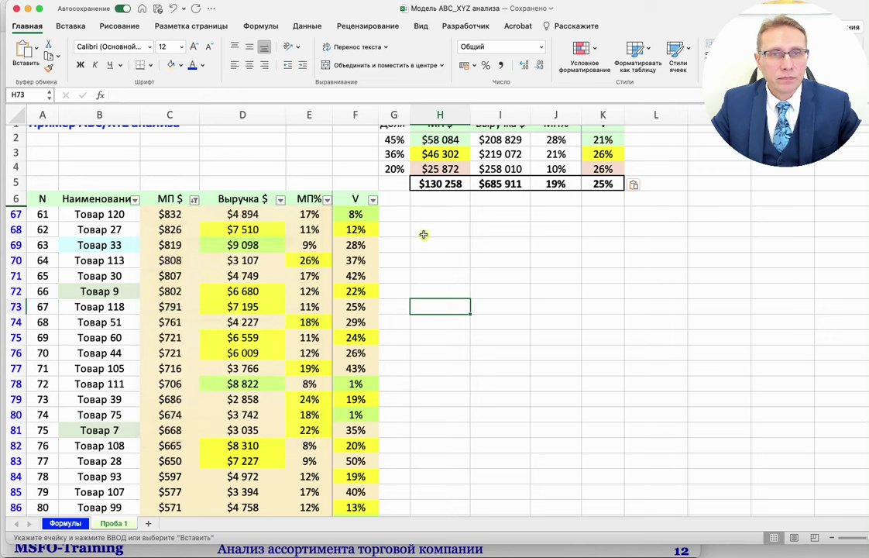
{"action": "left_click", "coordinate": [194, 201]}
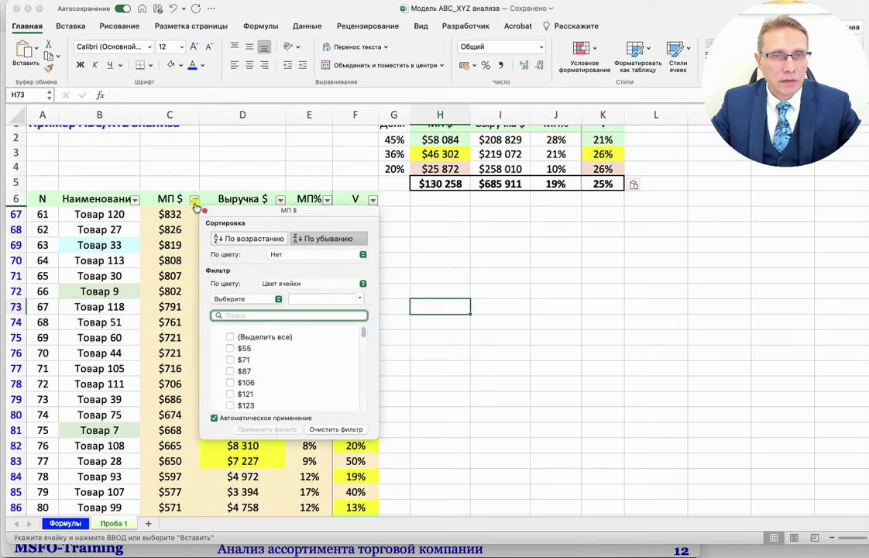
{"action": "left_click", "coordinate": [335, 428]}
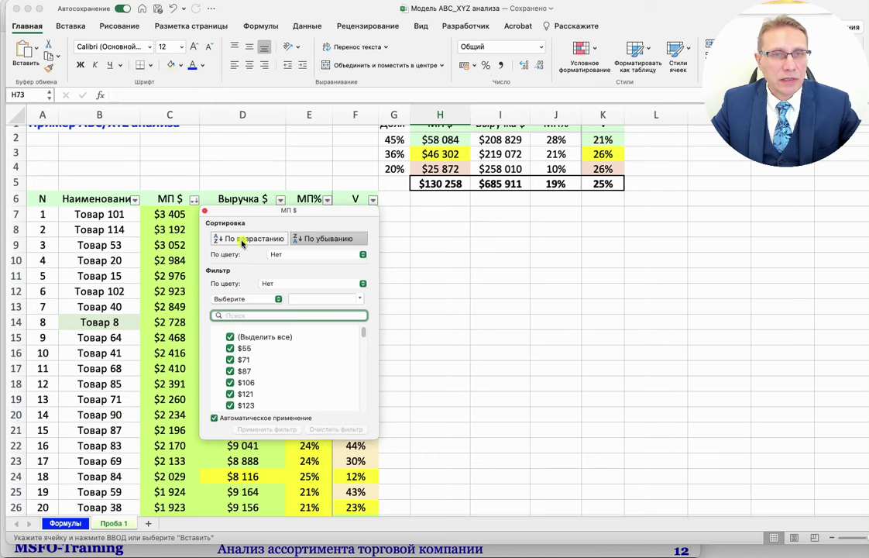
{"action": "left_click", "coordinate": [256, 200]}
{"action": "left_click", "coordinate": [281, 200]}
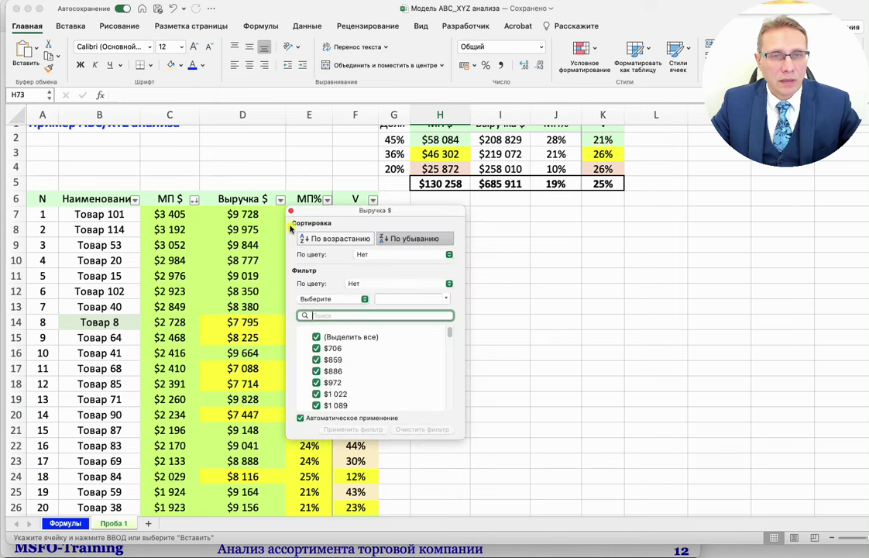
{"action": "left_click", "coordinate": [219, 141]}
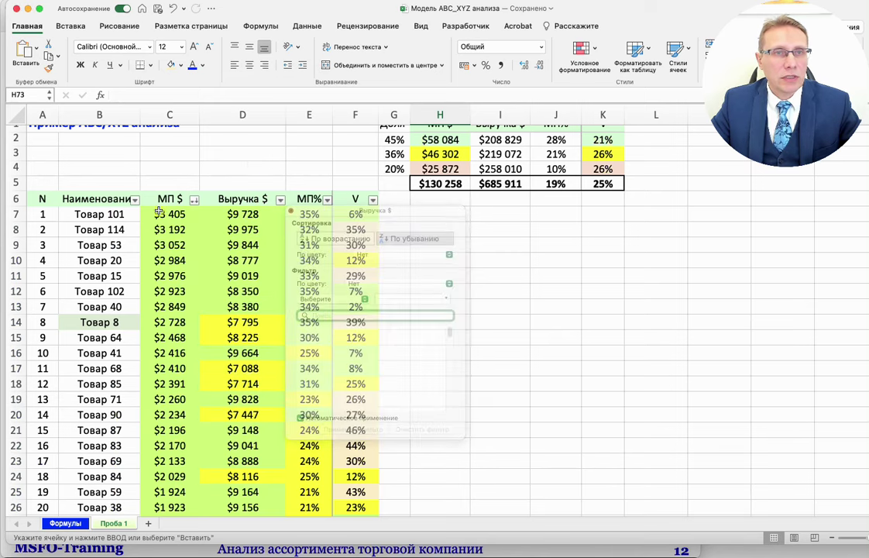
- Filter the Наименование column by the light green (Светло-зеленый) cell colour
{"action": "left_click", "coordinate": [136, 201]}
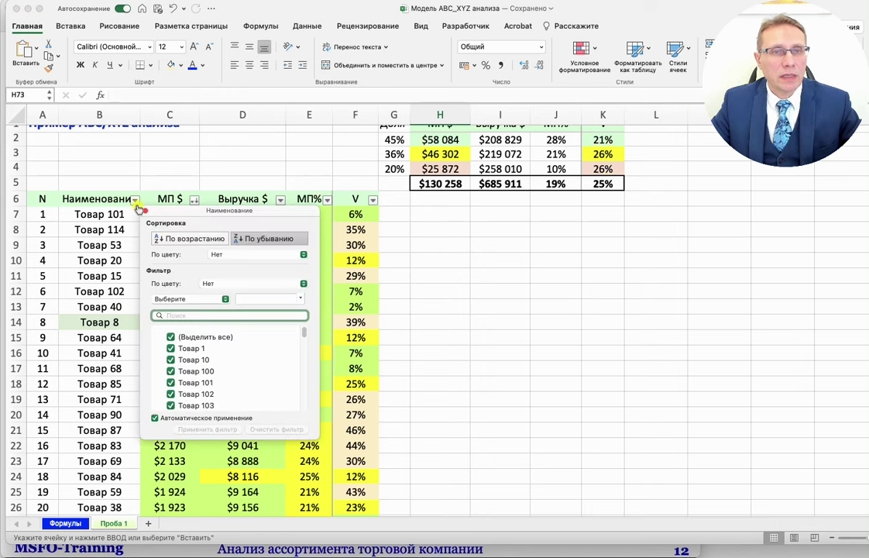
{"action": "left_click", "coordinate": [243, 283]}
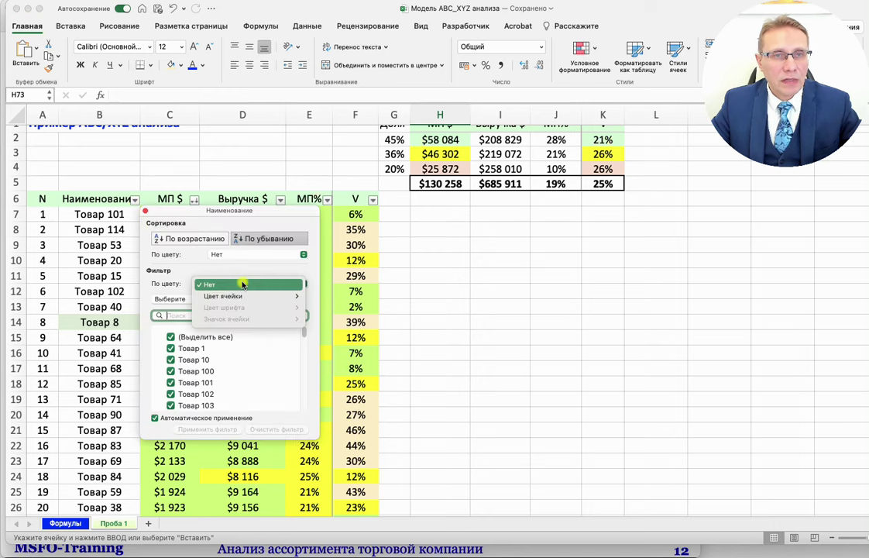
{"action": "mouse_move", "coordinate": [250, 299]}
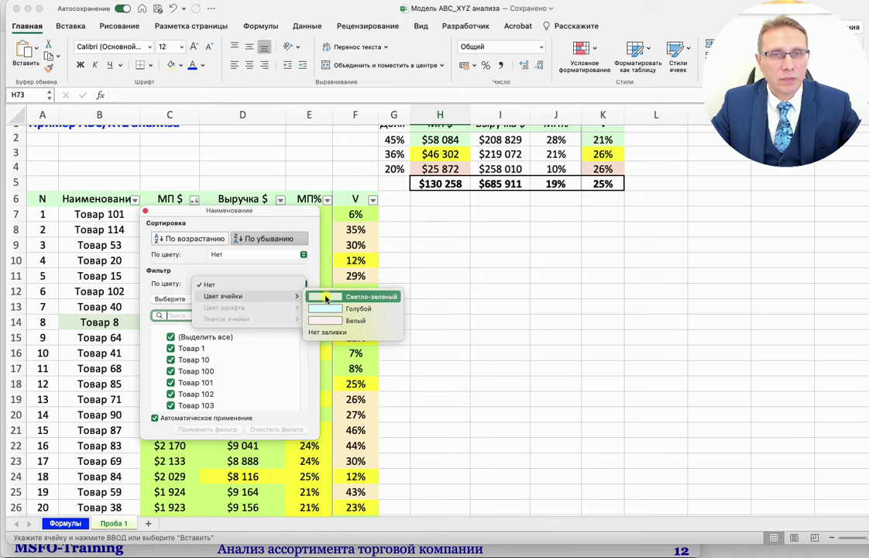
{"action": "left_click", "coordinate": [326, 299]}
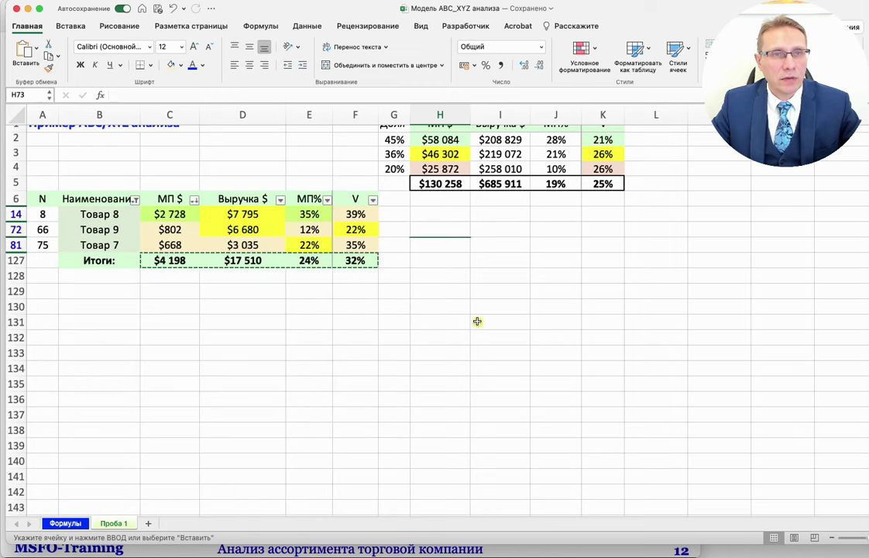
{"action": "left_click", "coordinate": [172, 373]}
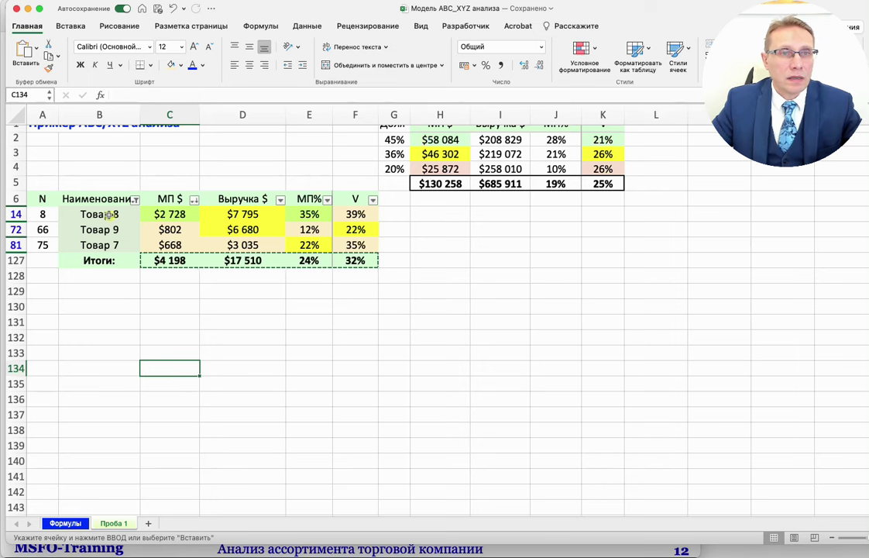
- Examine the МП $, МП% and Выручка $ values of Товар 8 in row 14
{"action": "left_click", "coordinate": [137, 214]}
{"action": "left_click", "coordinate": [143, 213]}
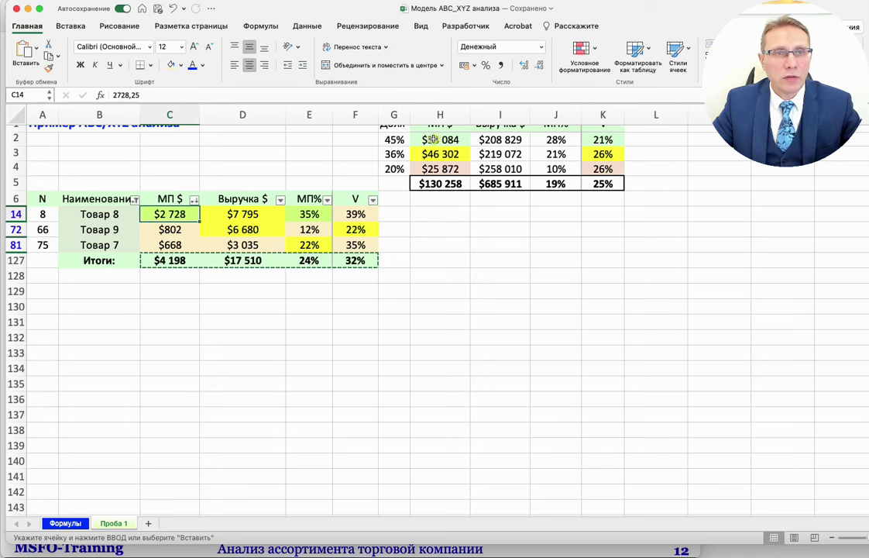
{"action": "left_click", "coordinate": [303, 214]}
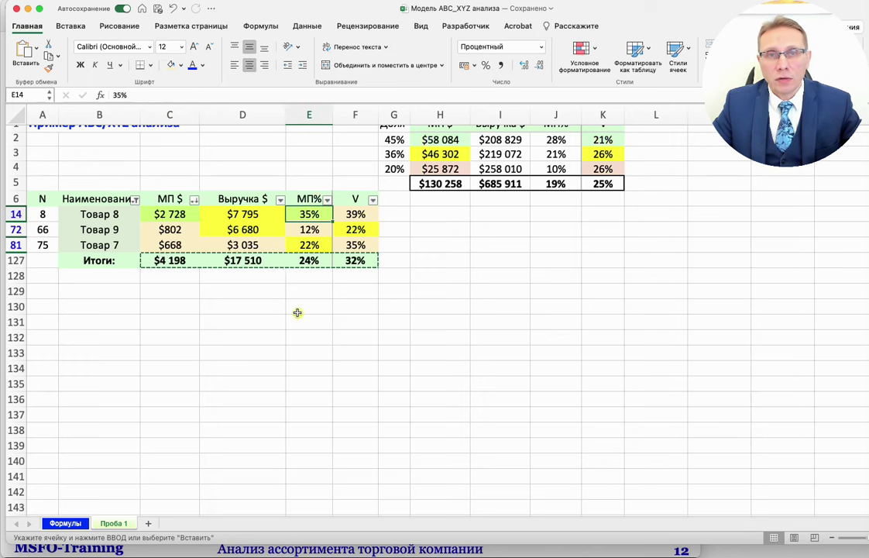
{"action": "left_click", "coordinate": [257, 214]}
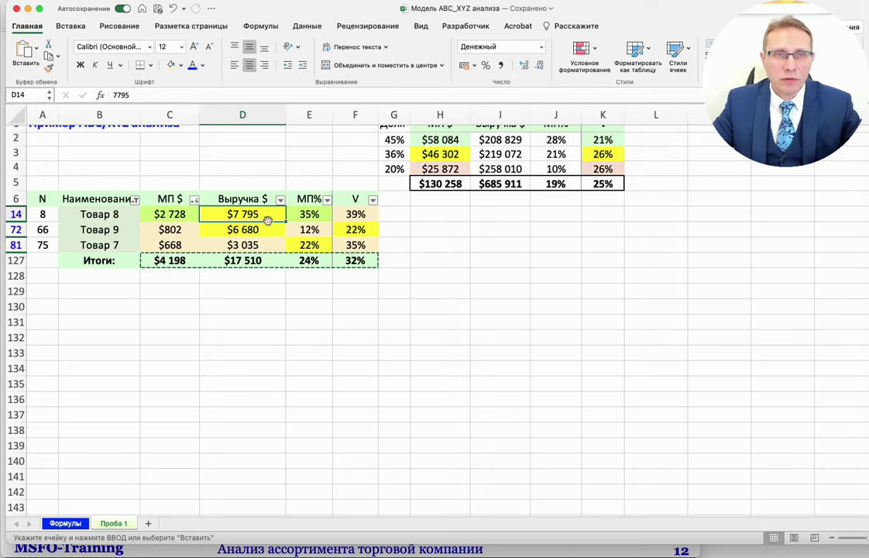
{"action": "left_click", "coordinate": [178, 215]}
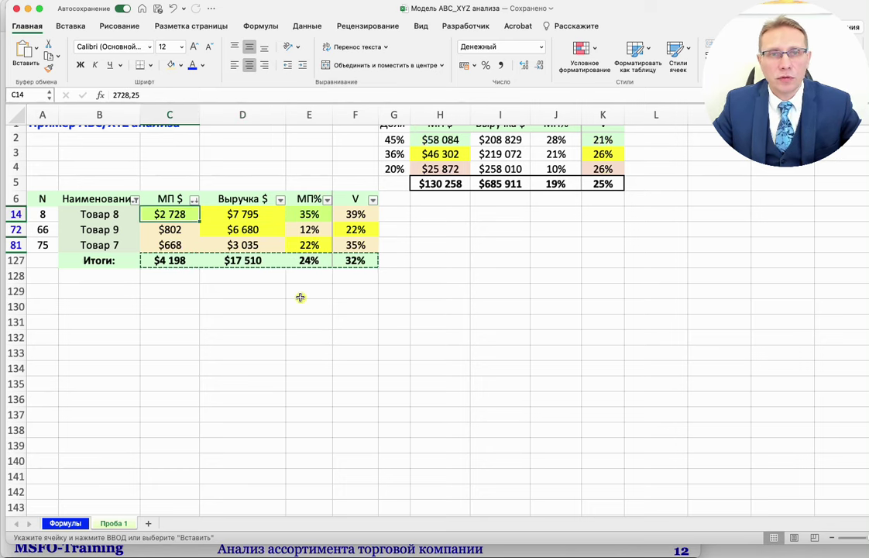
- Compare the МП $ values of Товар 9 and Товар 7 with the group total in H4 and with Товар 8
{"action": "left_click", "coordinate": [121, 230]}
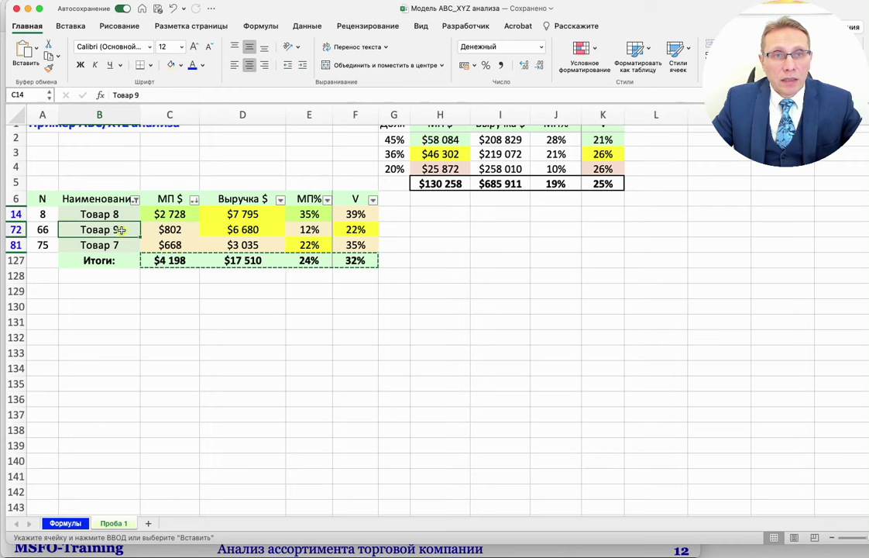
{"action": "left_click", "coordinate": [178, 230]}
{"action": "left_click", "coordinate": [179, 245]}
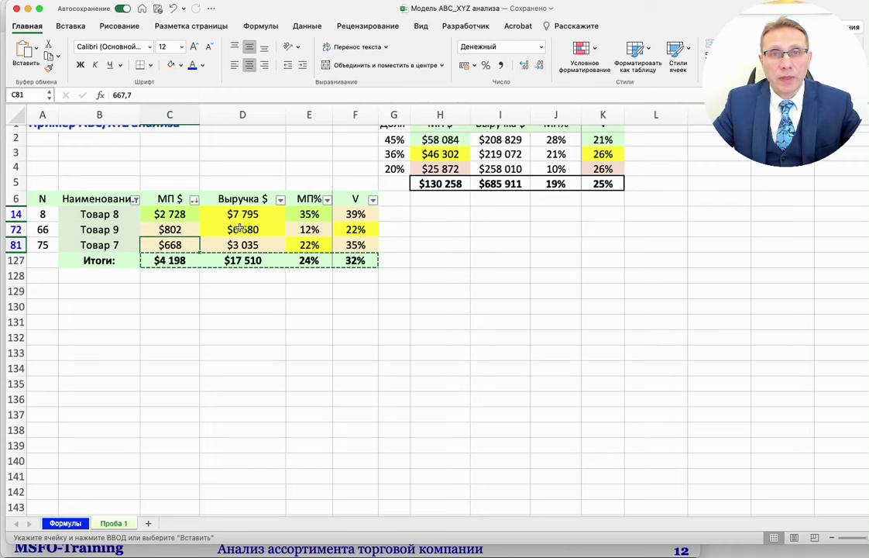
{"action": "left_click", "coordinate": [440, 169]}
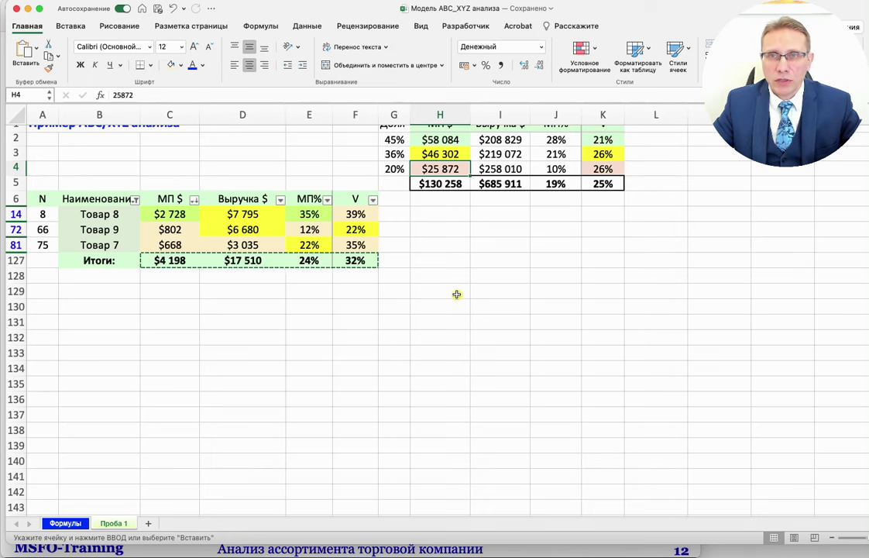
{"action": "left_click", "coordinate": [170, 246]}
{"action": "left_click", "coordinate": [325, 351]}
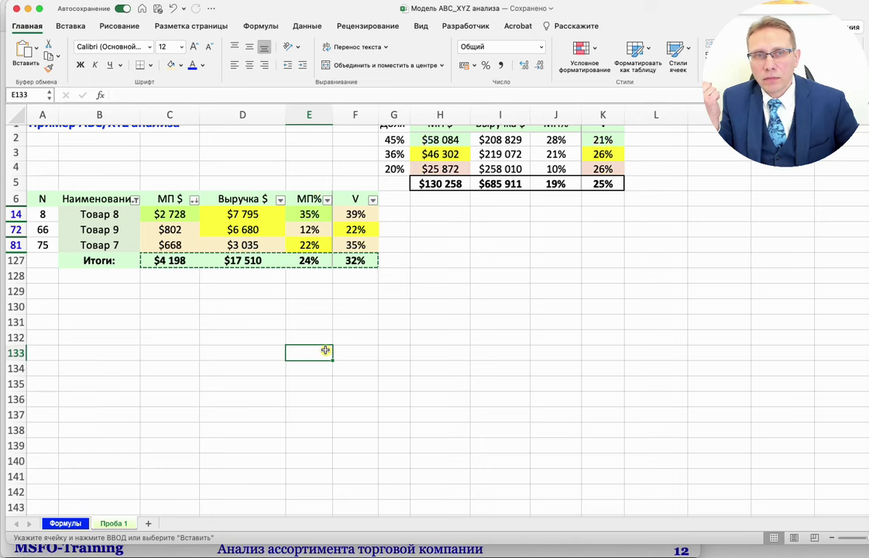
{"action": "left_click", "coordinate": [128, 245]}
{"action": "left_click", "coordinate": [128, 233]}
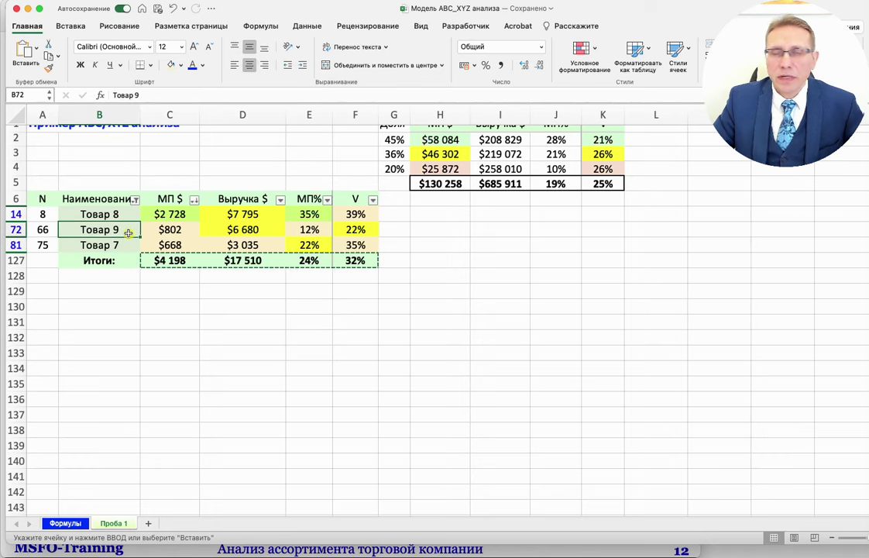
{"action": "left_click", "coordinate": [158, 214]}
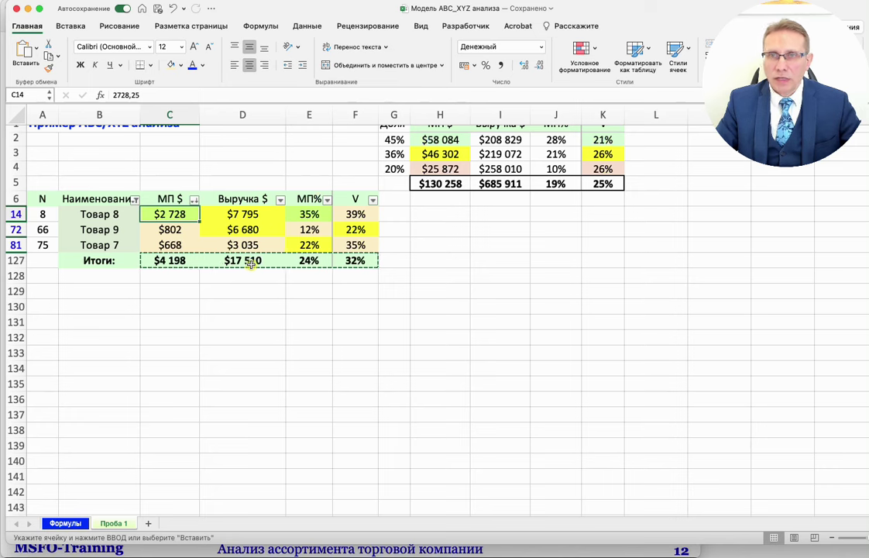
- Switch the Наименование column's cell colour filter to light blue (Голубой)
{"action": "left_click", "coordinate": [135, 200]}
{"action": "left_click", "coordinate": [248, 283]}
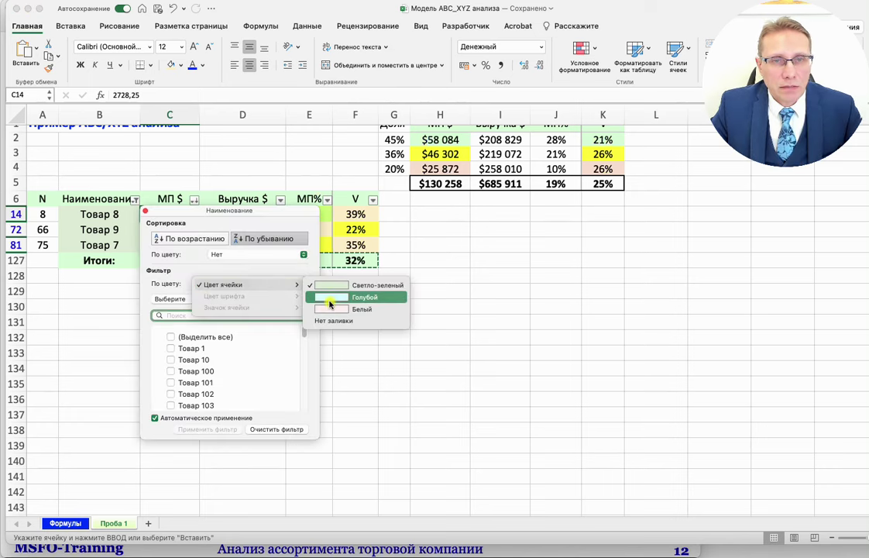
{"action": "left_click", "coordinate": [332, 297]}
{"action": "left_click", "coordinate": [176, 364]}
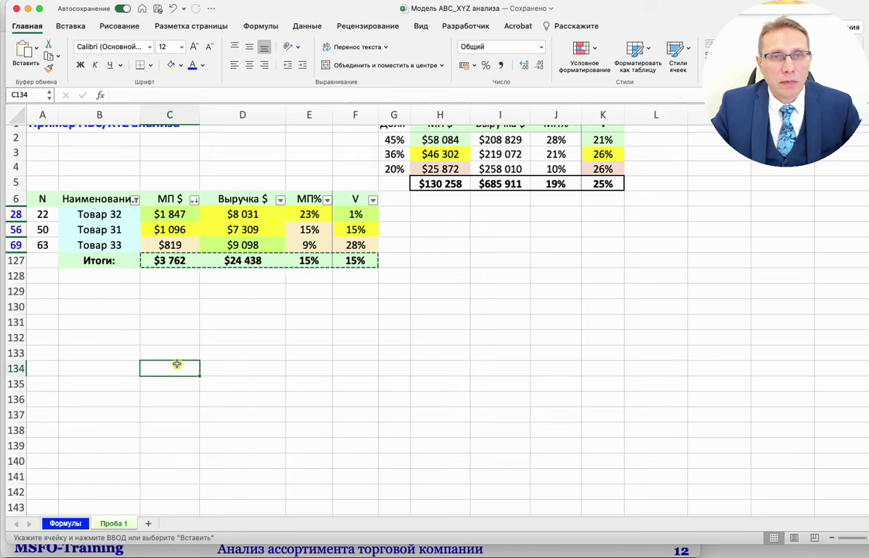
- Examine the МП $ values of Товар 32, Товар 31 and Товар 33 in turn
{"action": "left_click", "coordinate": [184, 215]}
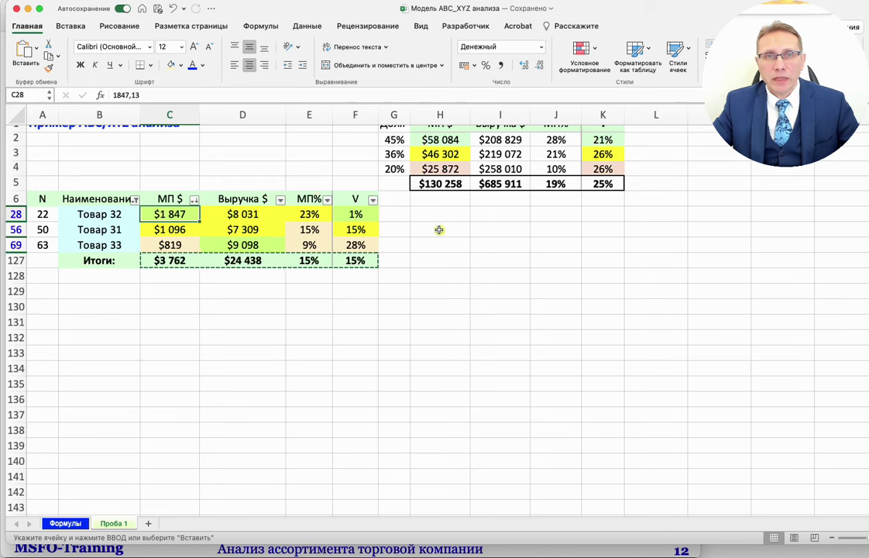
{"action": "left_click", "coordinate": [181, 231]}
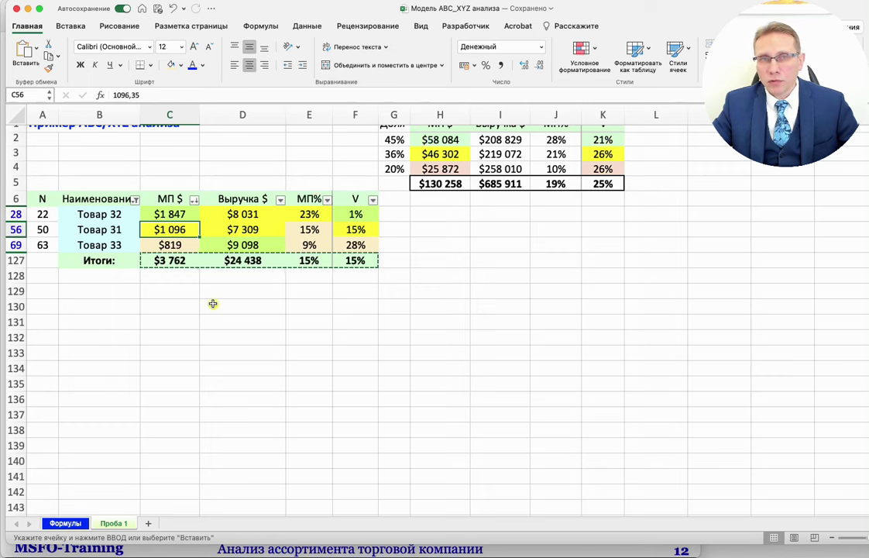
{"action": "left_click", "coordinate": [184, 246]}
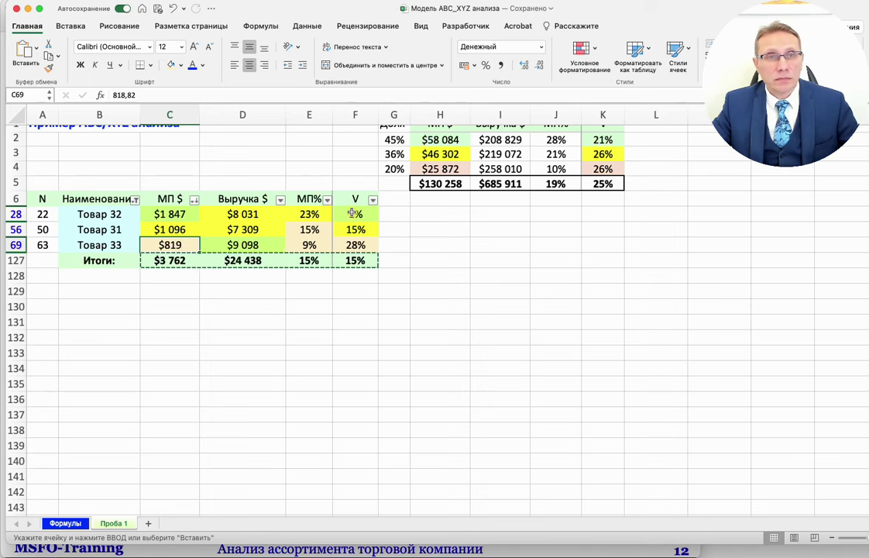
- Examine the V values of Товар 32, Товар 31 and Товар 33 alongside their МП $ figures
{"action": "key", "text": "ctrl+Up"}
{"action": "key", "text": "Right"}
{"action": "key", "text": "Right"}
{"action": "key", "text": "Right"}
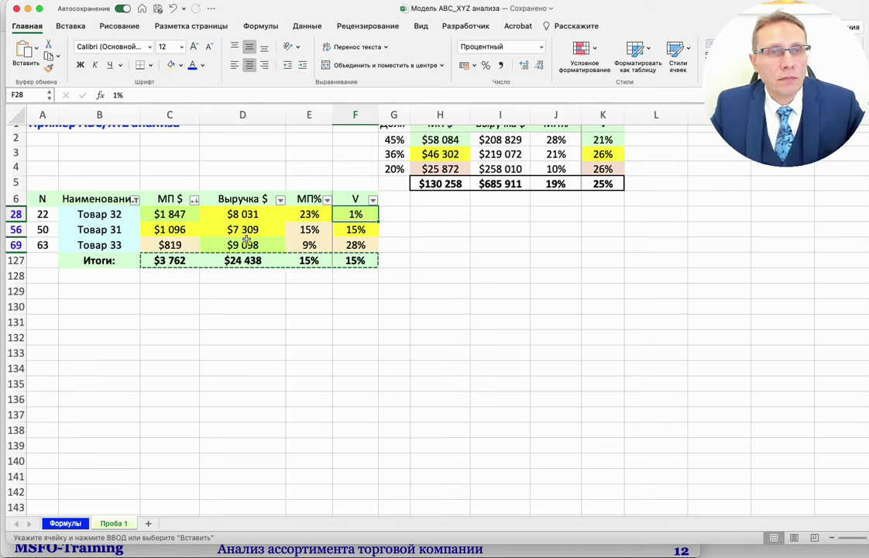
{"action": "left_click", "coordinate": [170, 229]}
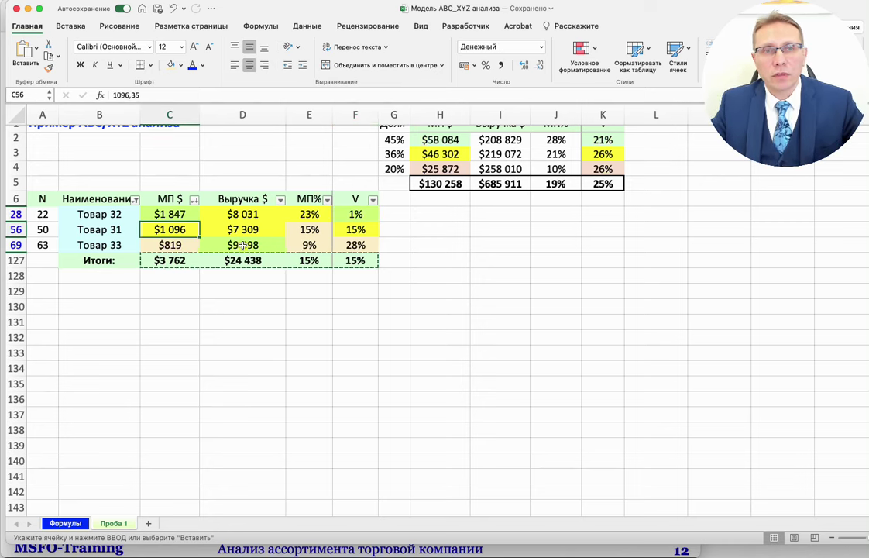
{"action": "left_click", "coordinate": [355, 229]}
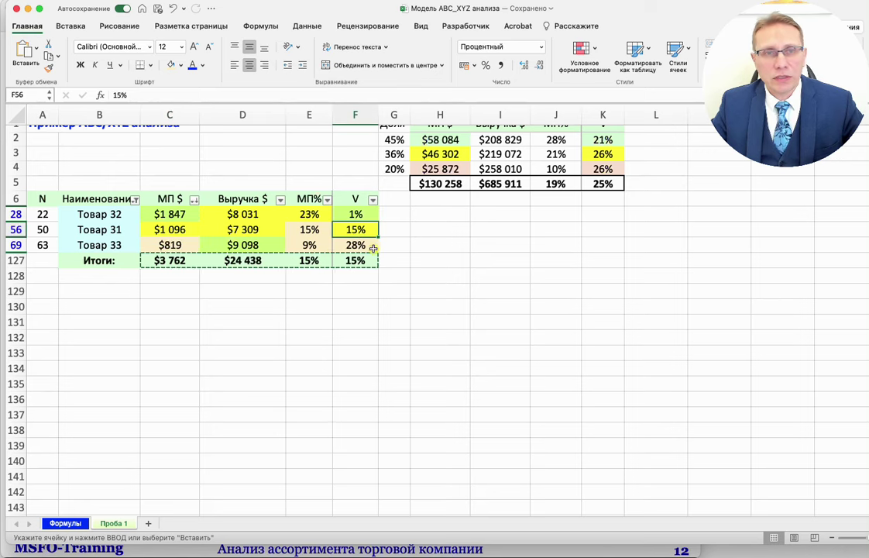
{"action": "left_click", "coordinate": [364, 244]}
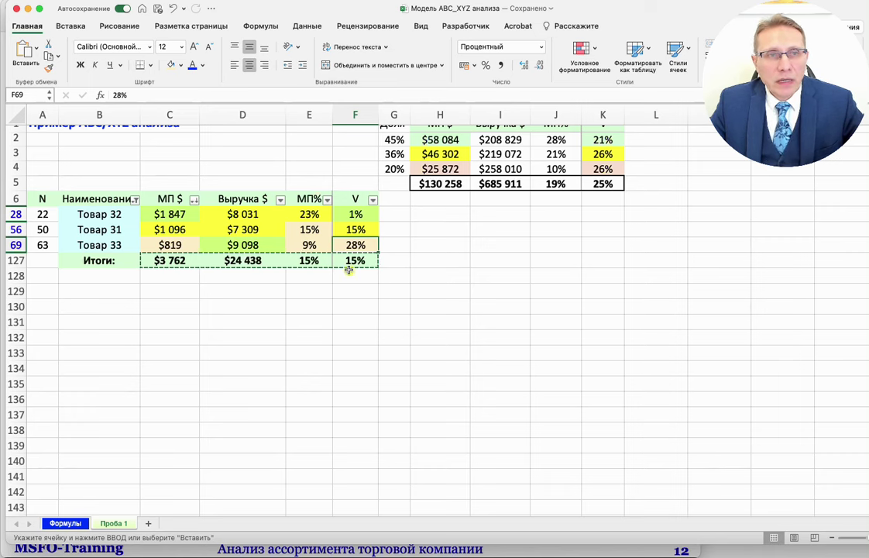
{"action": "left_click", "coordinate": [118, 245]}
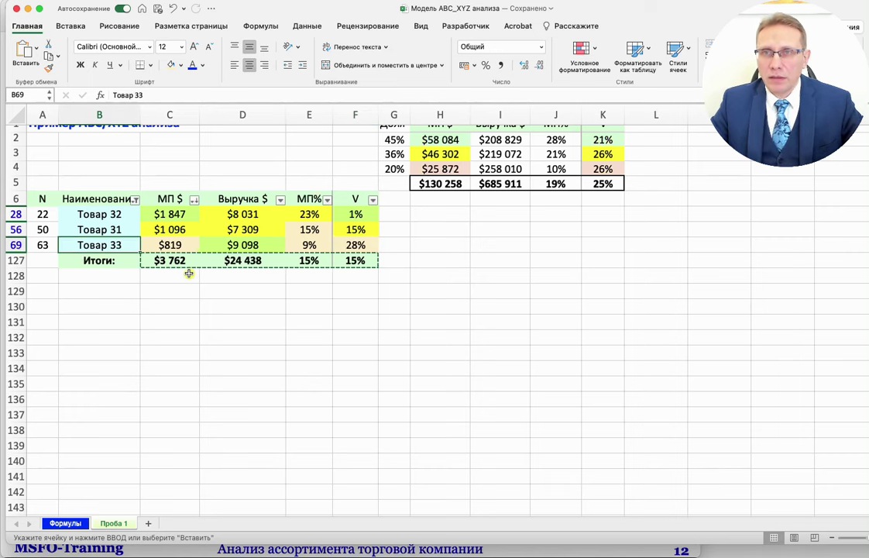